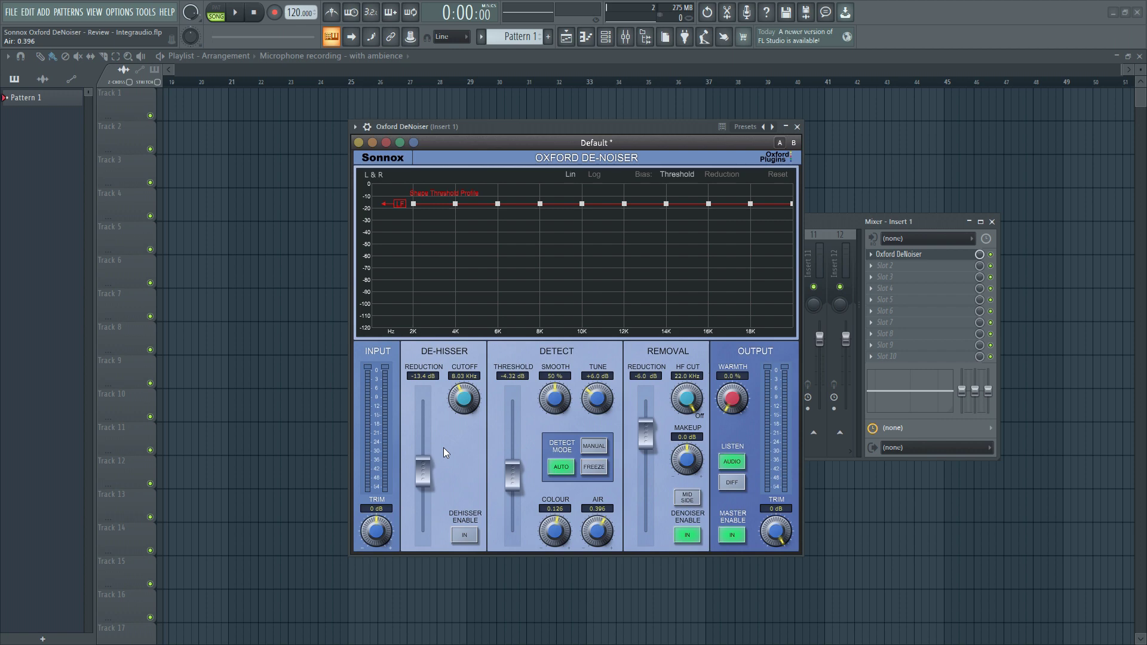
Step: Set the De-Hisser cutoff to 9.81 kHz and reduction to -15.0 dB, and toggle the De-Hisser on and off
scroll(460, 404, "down", 2)
mouse_move(460, 403)
left_mouse_down()
mouse_move(474, 381)
mouse_move(471, 393)
left_mouse_up()
left_click_drag(430, 462, 428, 476)
left_click(468, 537)
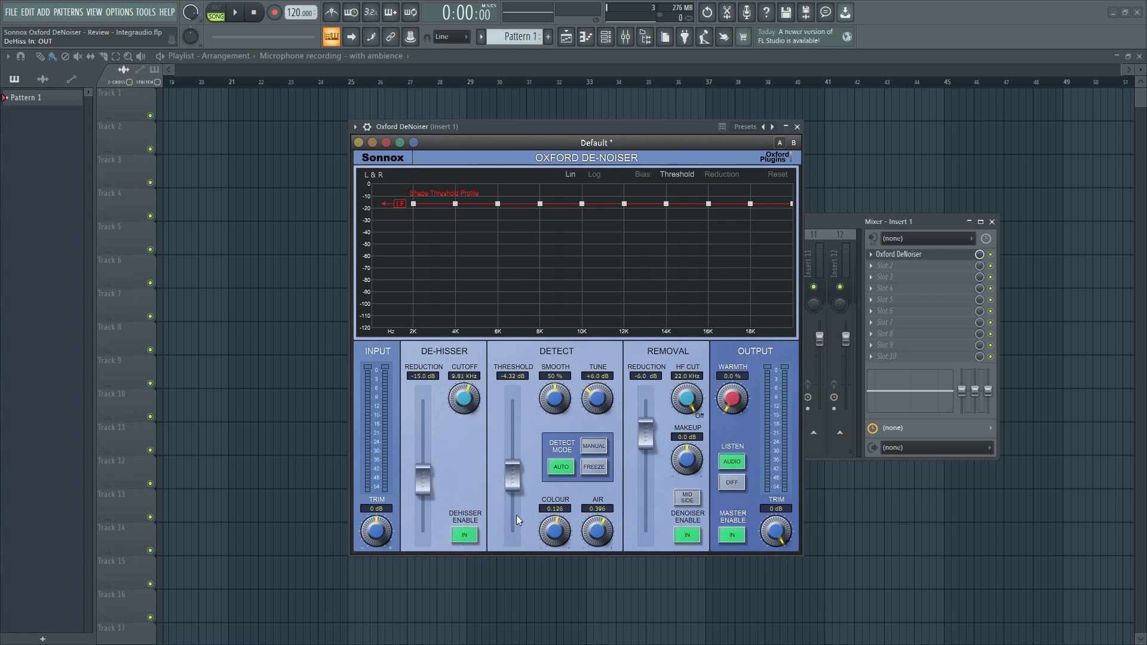
left_click(468, 536)
Step: Set the Detect threshold to -3.68 dB, smooth to 52 %, tune to +7.4 dB, colour to -0.757 and air to 1.21, in Auto mode
mouse_move(512, 479)
left_mouse_down()
mouse_move(508, 460)
mouse_move(506, 476)
left_mouse_up()
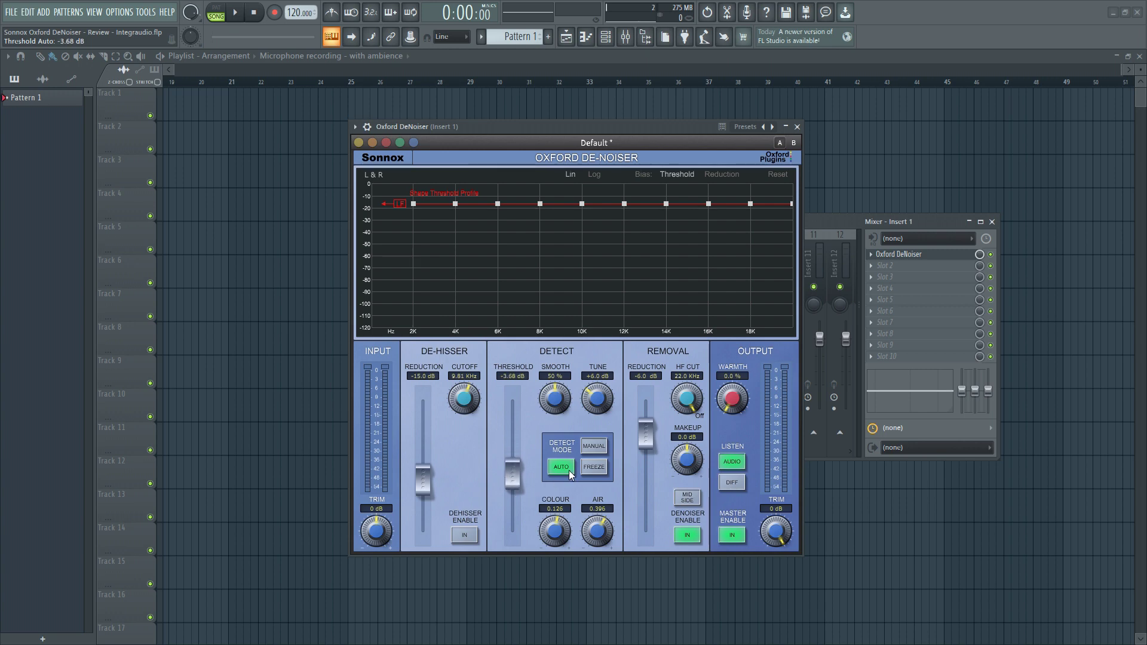
left_click(604, 471)
left_click(549, 466)
left_click_drag(557, 397, 595, 387)
left_click_drag(549, 506, 549, 516)
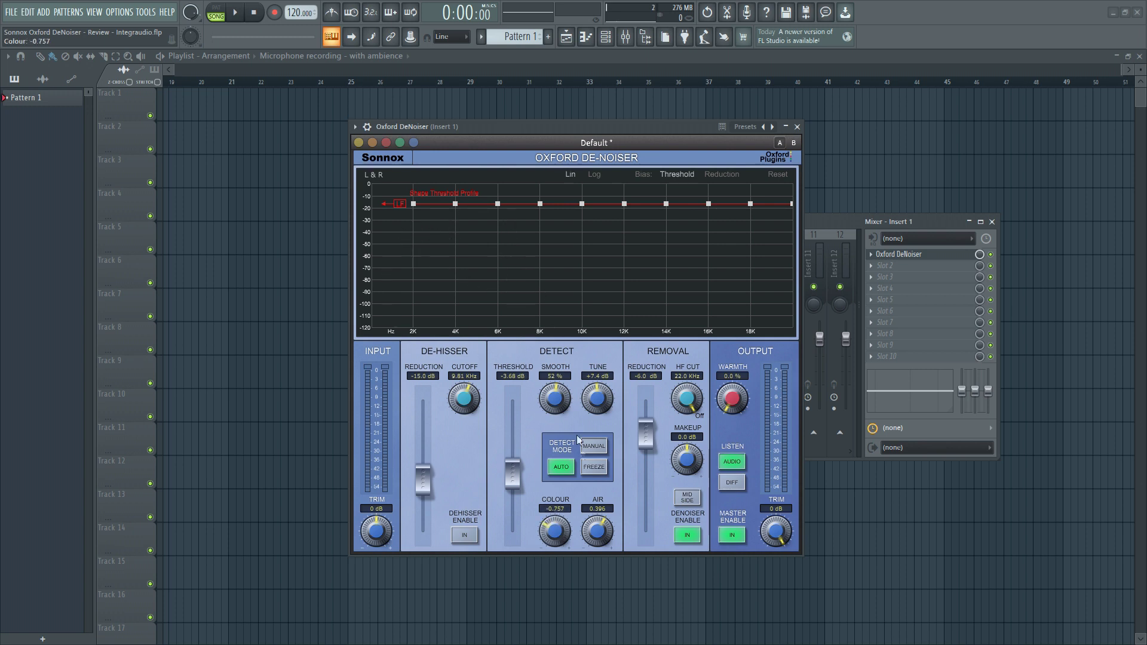
left_click_drag(591, 525, 591, 517)
Step: Toggle the Mid Side option in the Removal section on and off, and set the output warmth to 48 %
left_click(686, 497)
left_click(678, 499)
left_click_drag(730, 409, 741, 442)
Step: Switch the output listening mode to Diff to try the difference signal, and return it to Audio
left_click(734, 483)
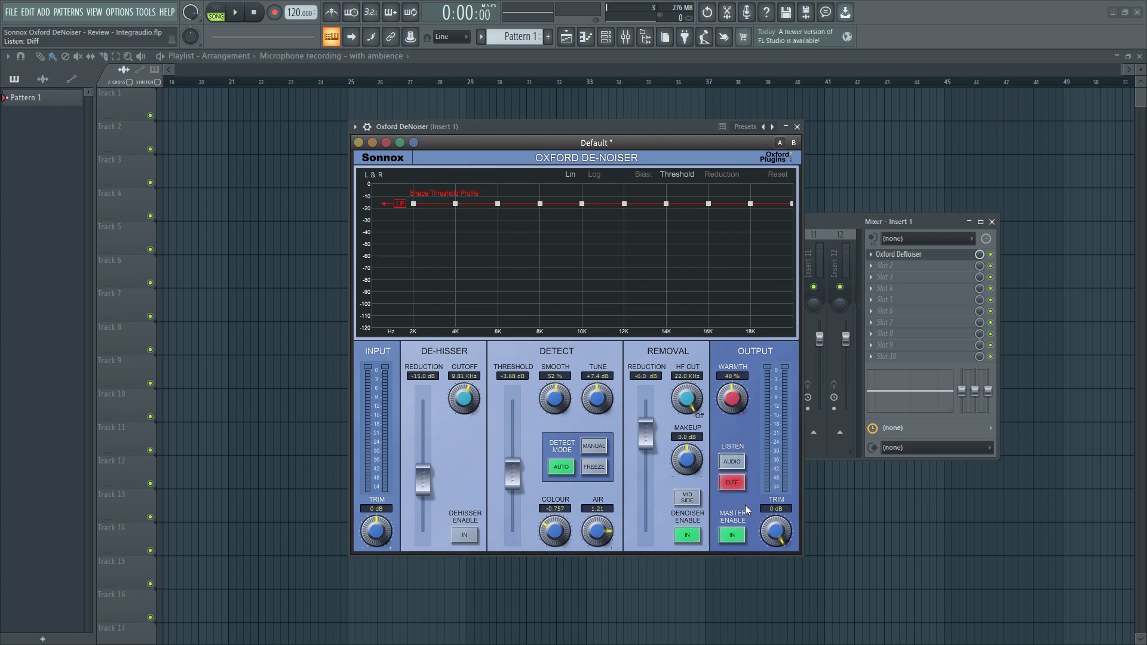
left_click(733, 485)
left_click(732, 482)
left_click(740, 461)
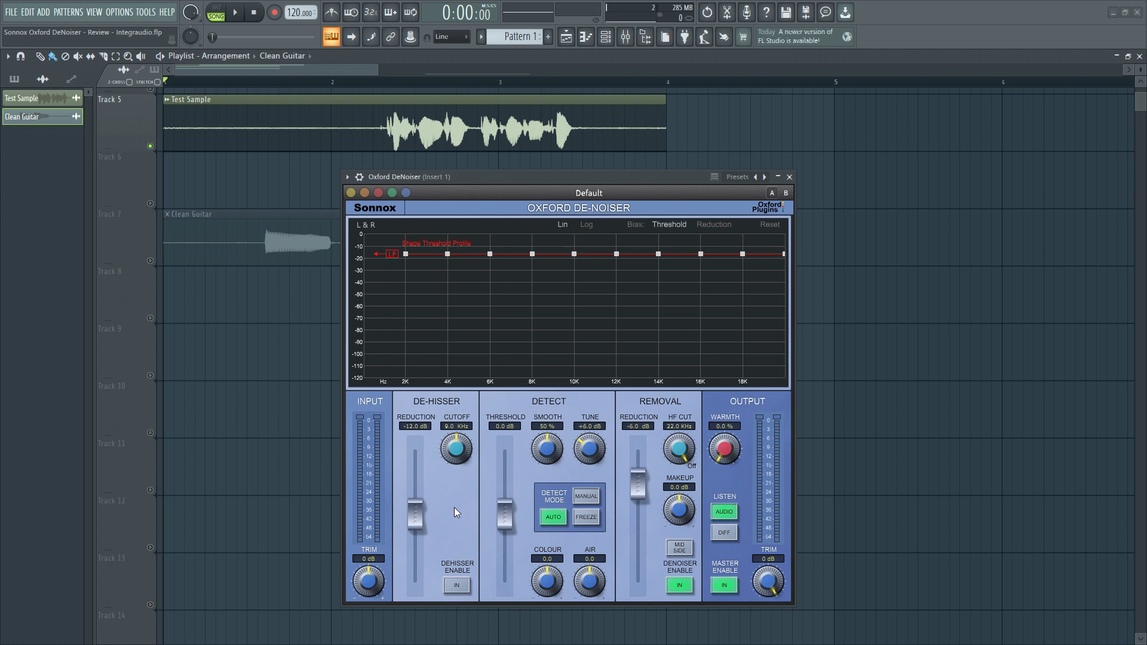
Step: Play the Test Sample, stop it, and loop the noise-only second half of bar 1
key("space")
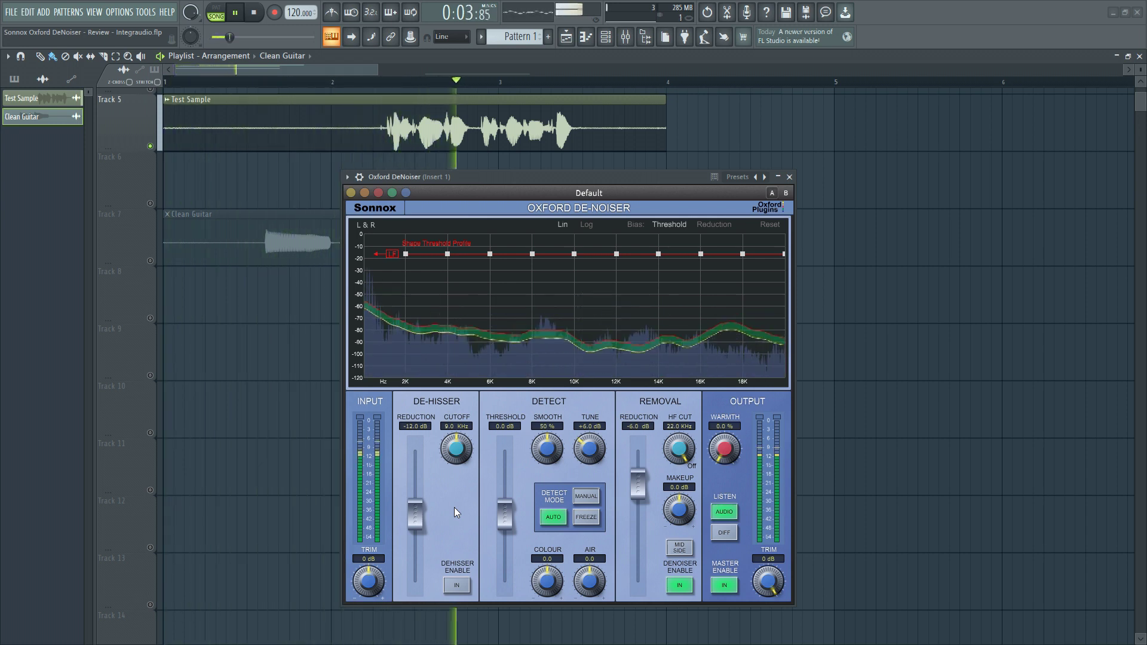
key("space")
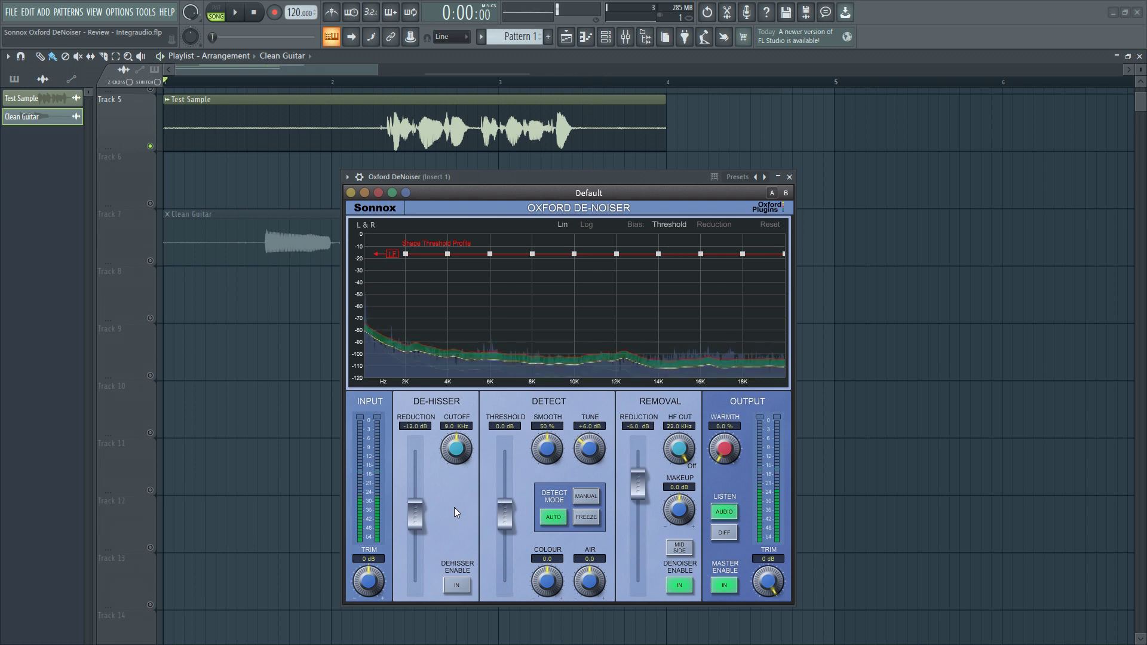
left_click_drag(249, 89, 333, 95)
key("space")
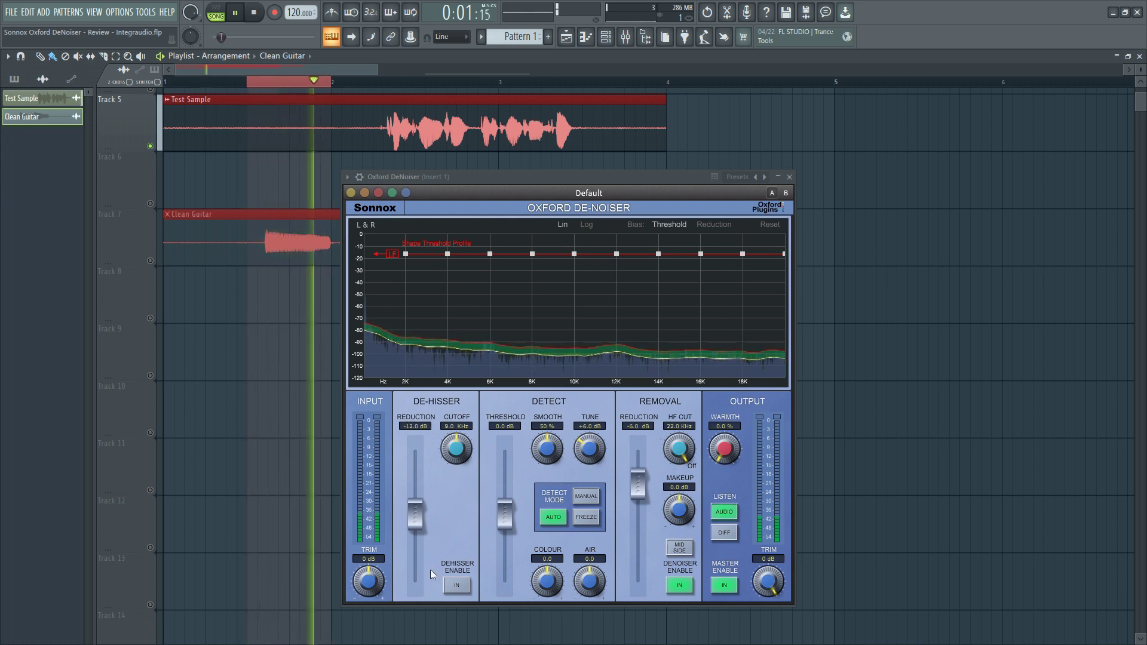
Step: Enable the De-Hisser and set its cutoff to 7.59 kHz and reduction to -17.7 dB, comparing with it bypassed
left_click(456, 585)
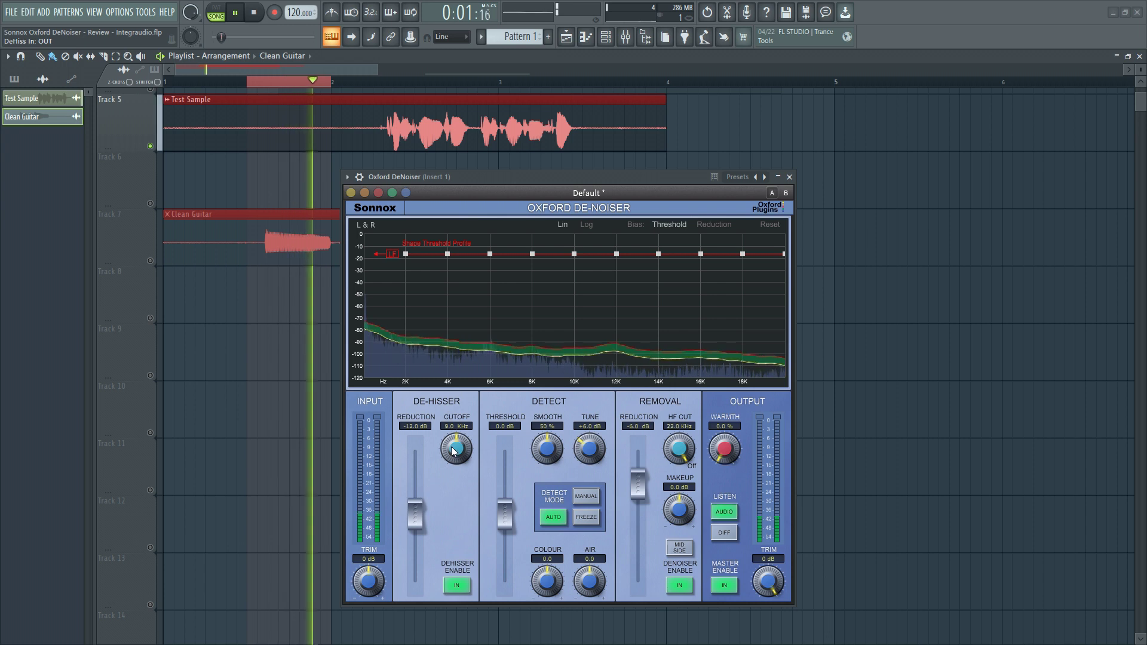
left_click_drag(451, 427, 450, 430)
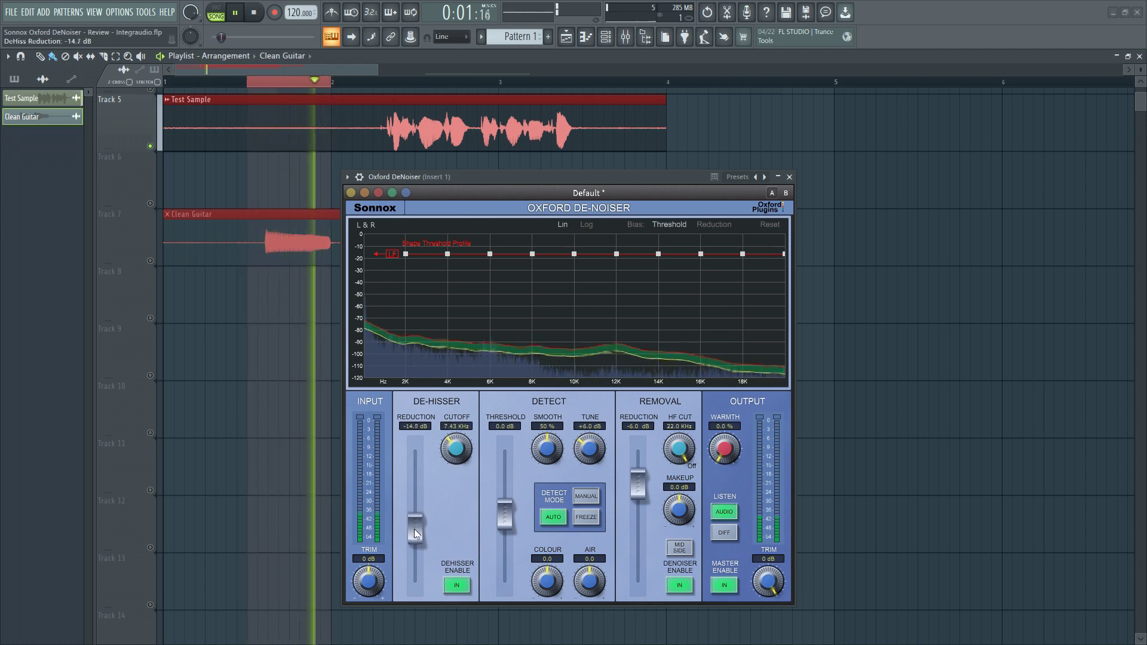
left_click(455, 585)
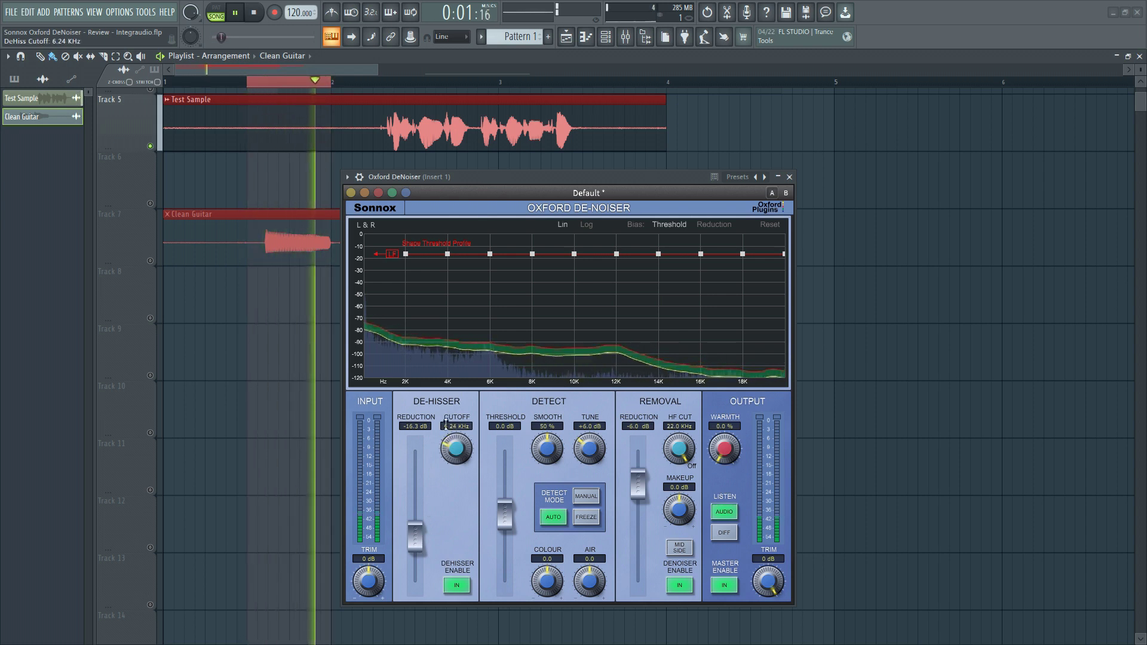
left_click_drag(416, 499, 417, 536)
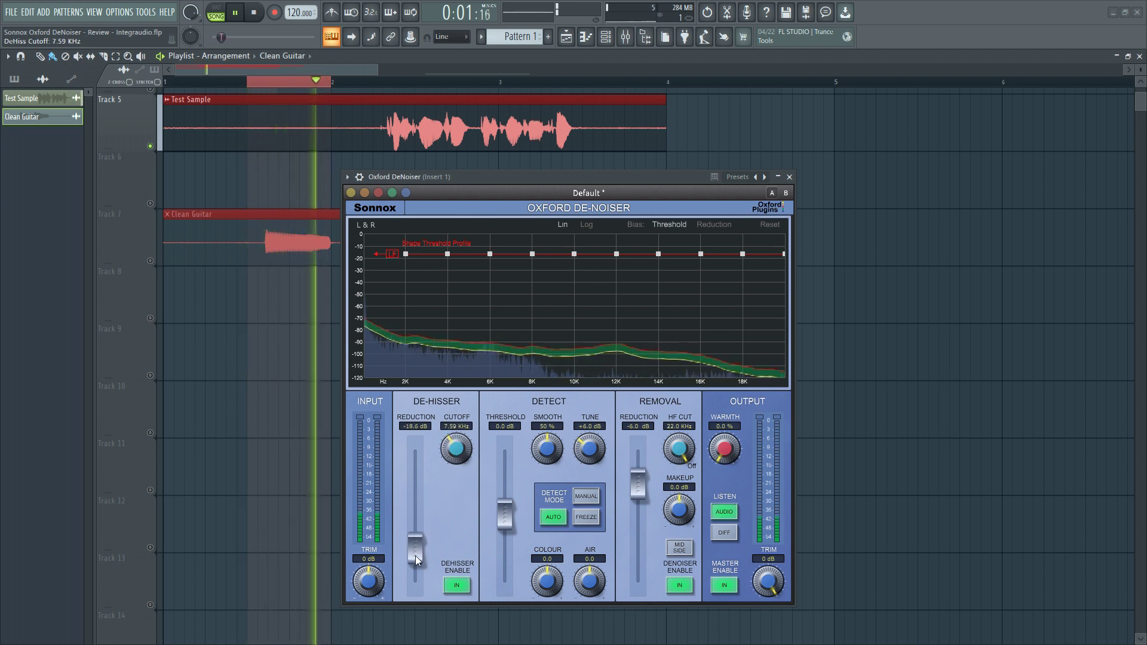
left_click(455, 586)
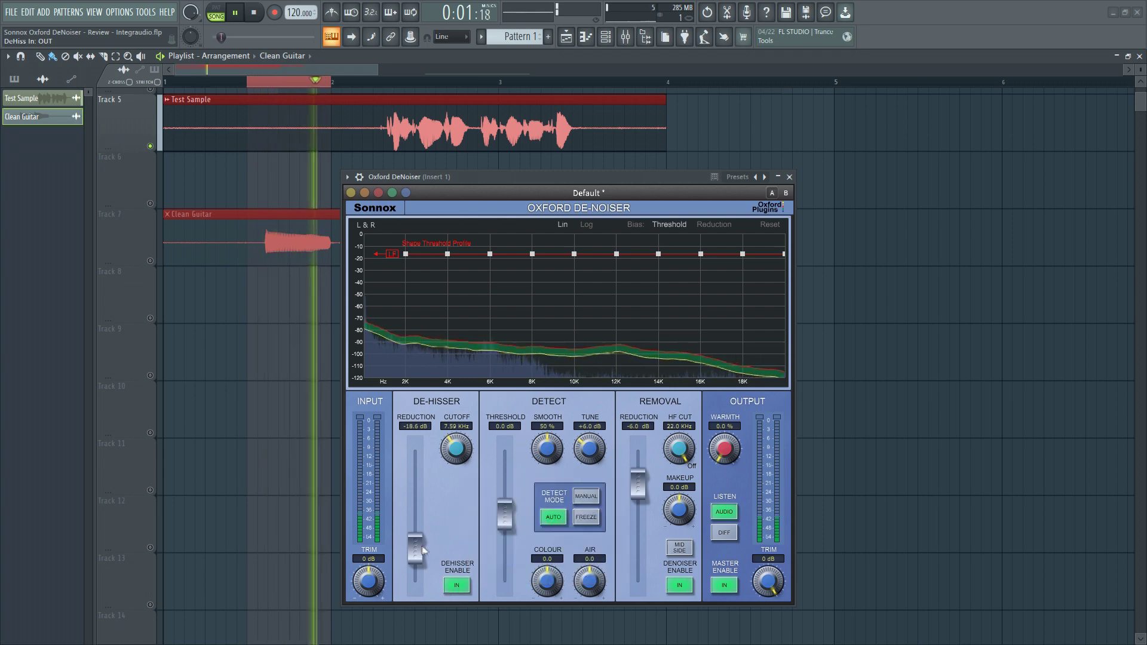
left_click_drag(417, 542, 417, 540)
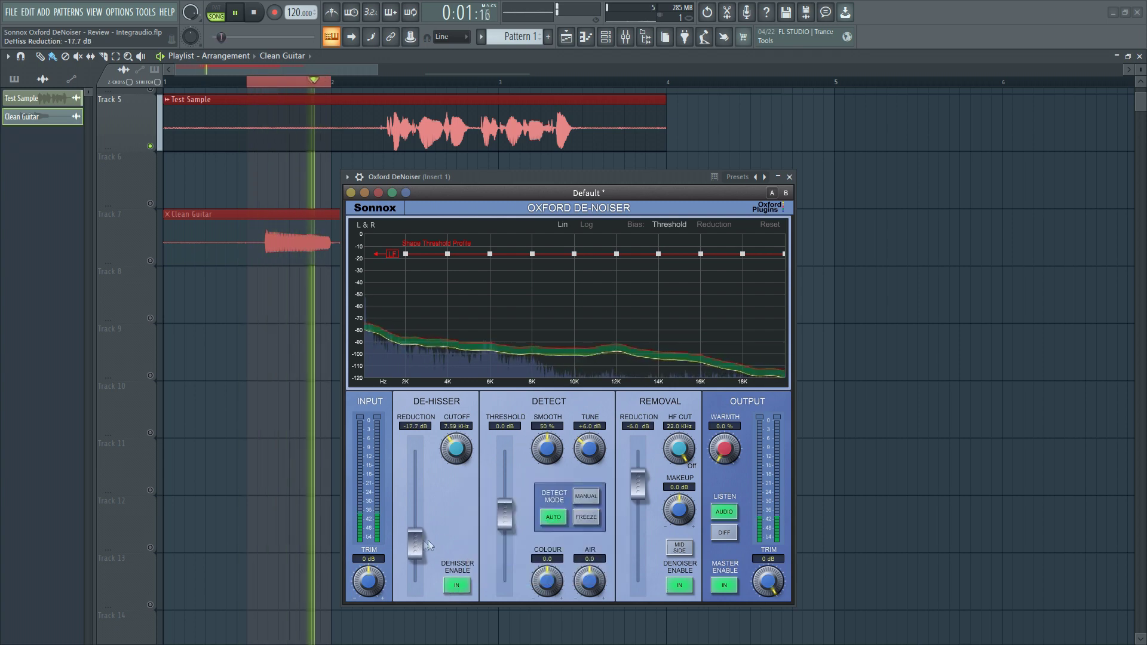
Step: Set the Detect threshold to +10.6 dB, smooth to 79 % and colour to -0.649
mouse_move(505, 508)
left_mouse_down()
mouse_move(500, 532)
mouse_move(506, 499)
left_mouse_up()
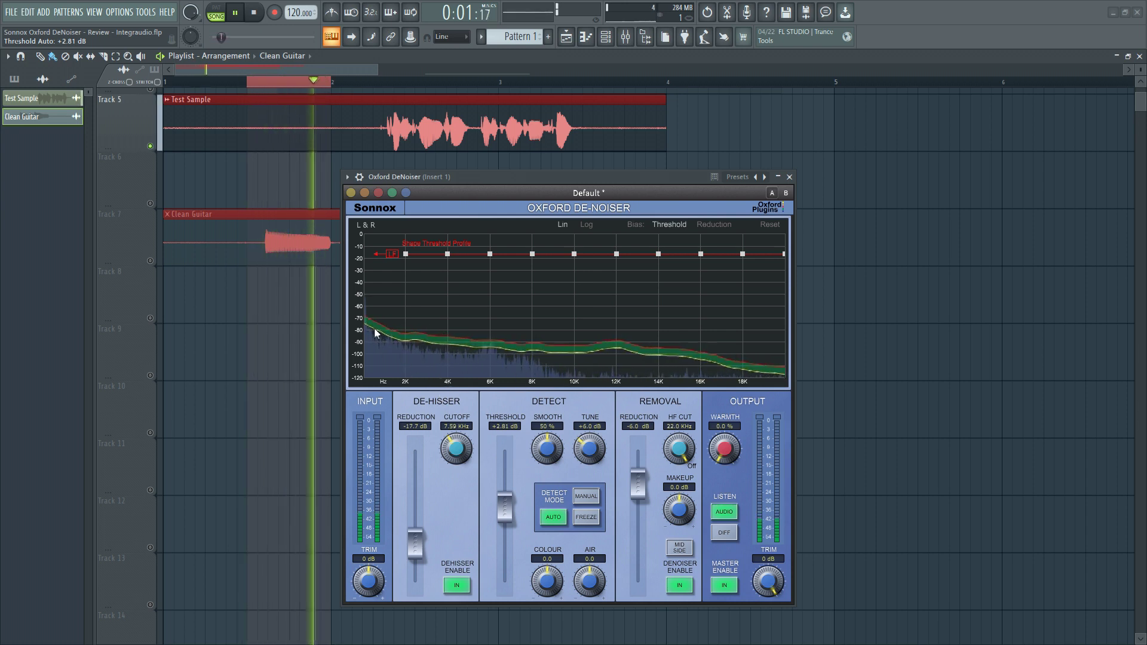
mouse_move(480, 358)
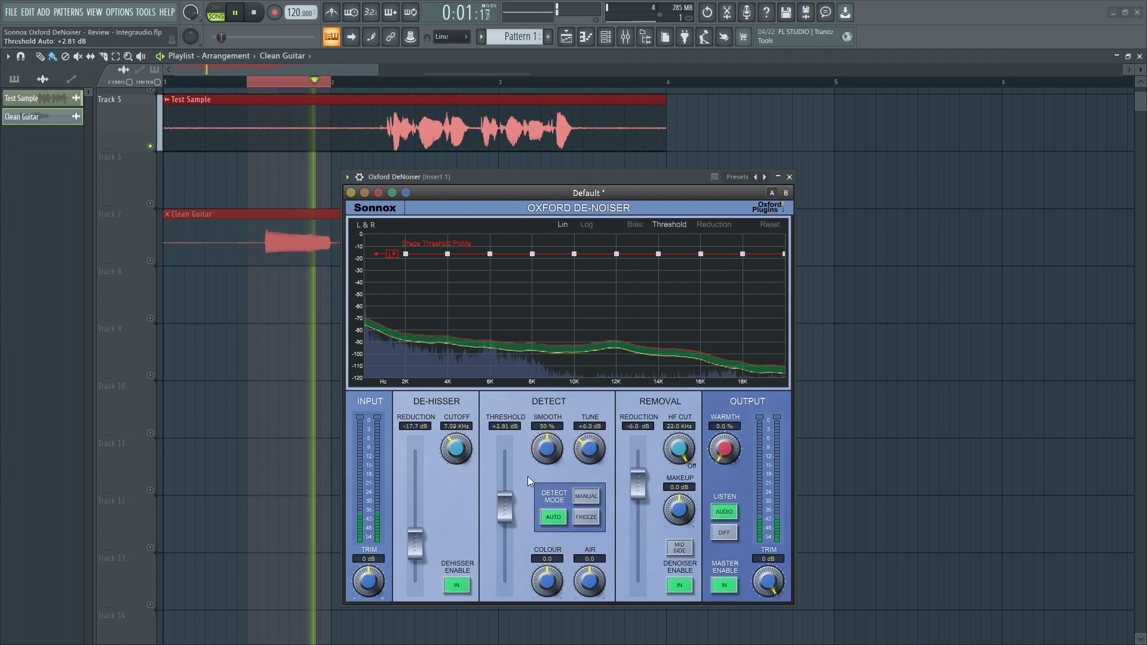
left_click_drag(507, 500, 510, 477)
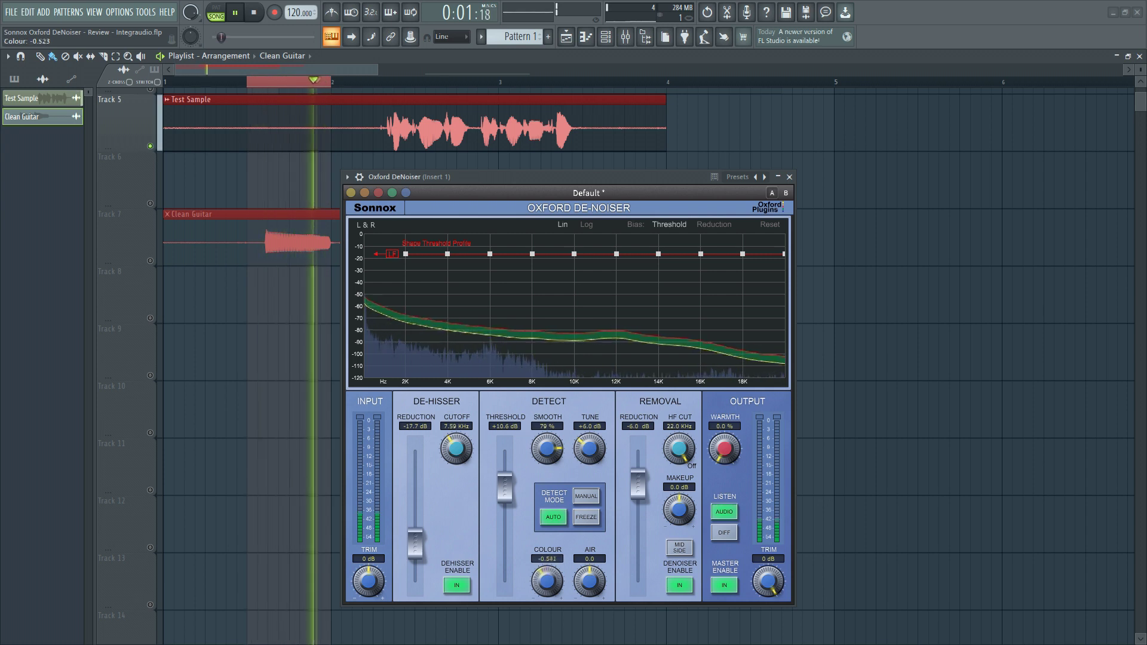
mouse_move(547, 559)
left_mouse_down()
mouse_move(547, 526)
mouse_move(543, 560)
left_mouse_up()
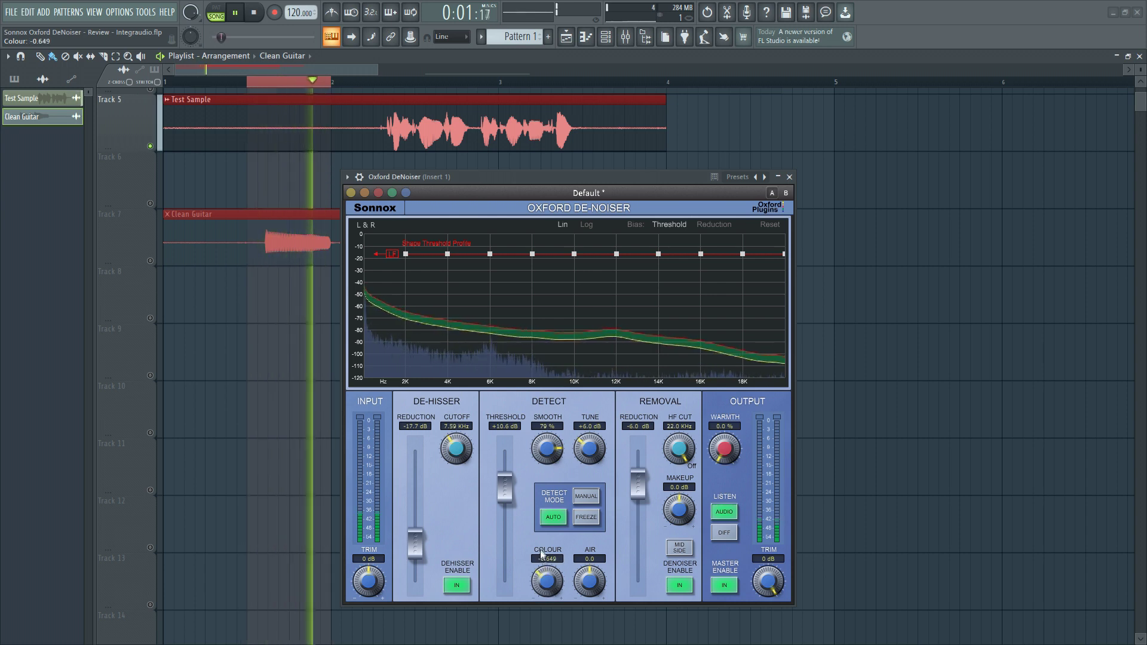
Step: Adjust the colour to -0.432 using the logarithmic spectrum, return to the linear view, set the air to 0.829, and stop playback
left_click(586, 224)
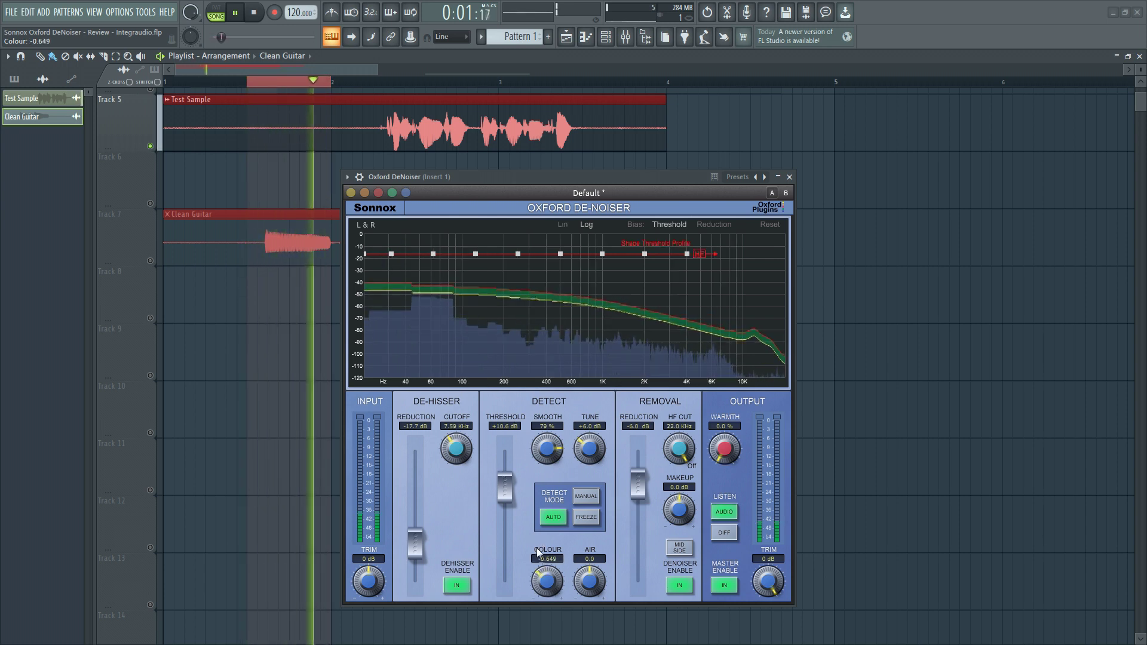
mouse_move(547, 580)
left_mouse_down()
mouse_move(547, 556)
mouse_move(547, 574)
left_mouse_up()
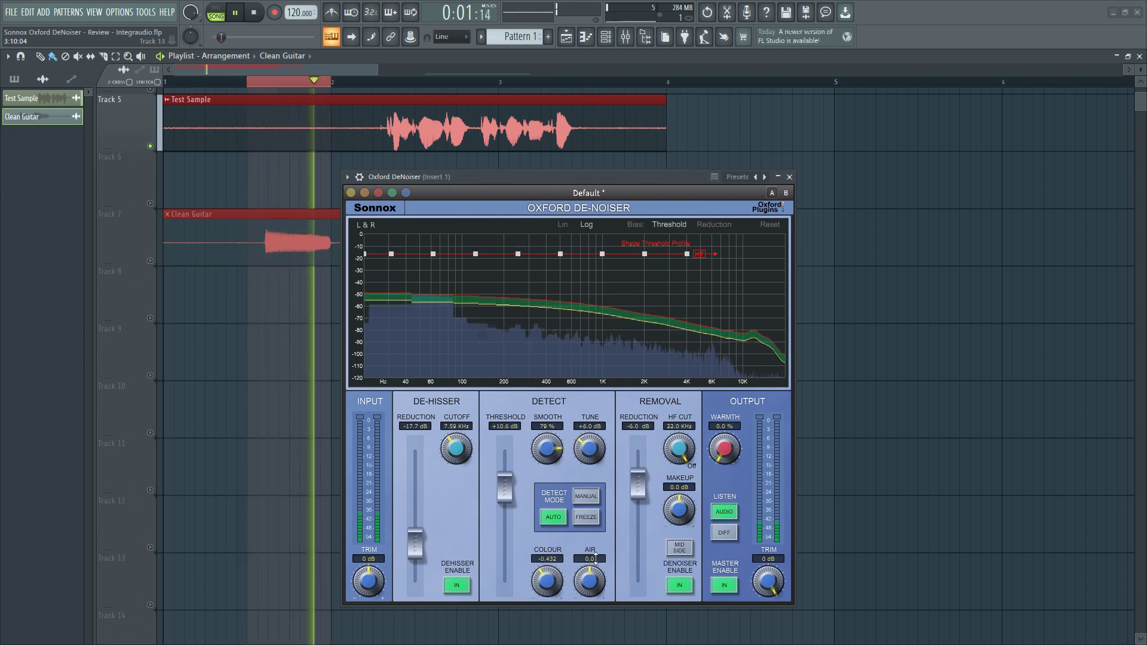
left_click(700, 254)
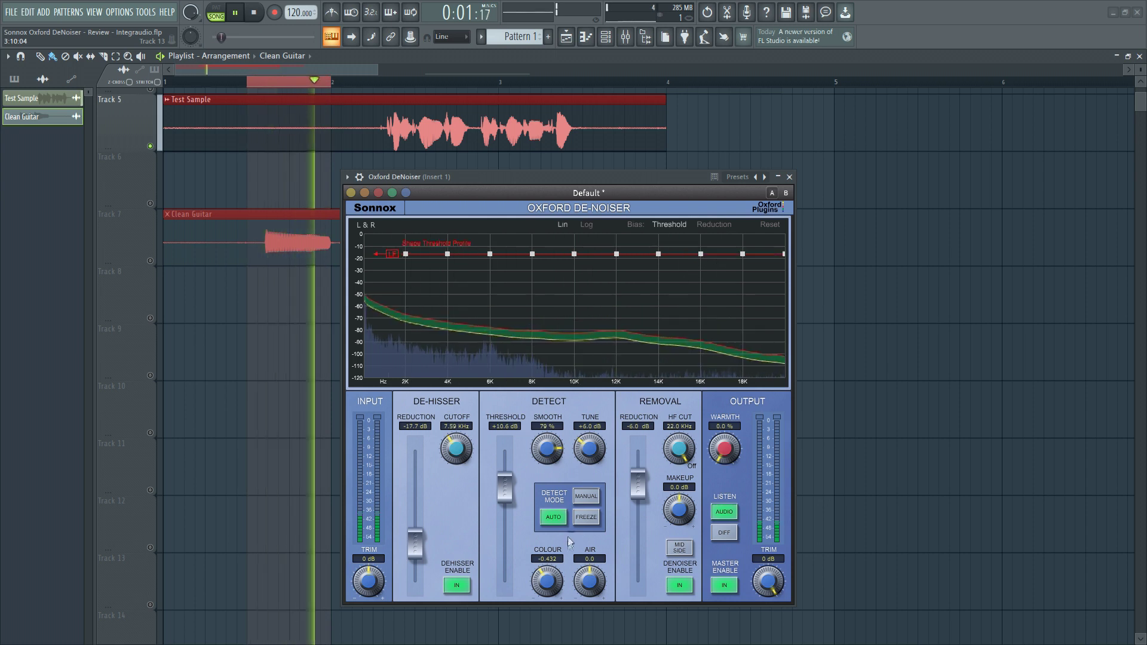
left_click_drag(589, 580, 628, 463)
key("space")
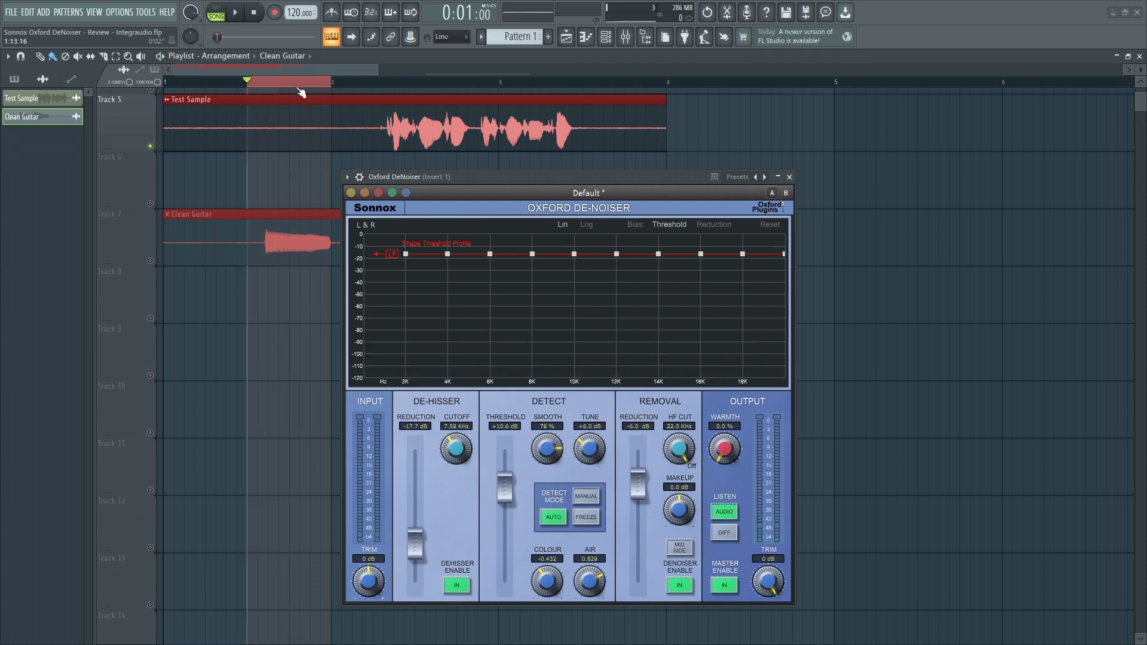
Step: Clear the looped time range, play the Test Sample from late in bar 1, and lower the Detect threshold to +5.19 dB
left_click(298, 88)
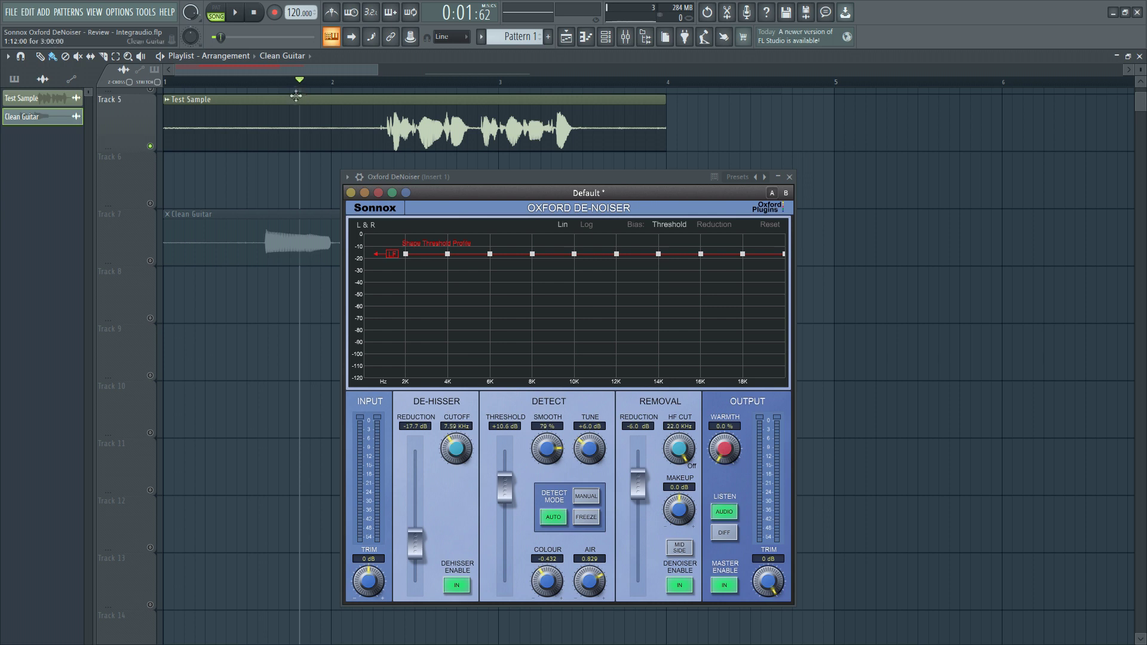
key("space")
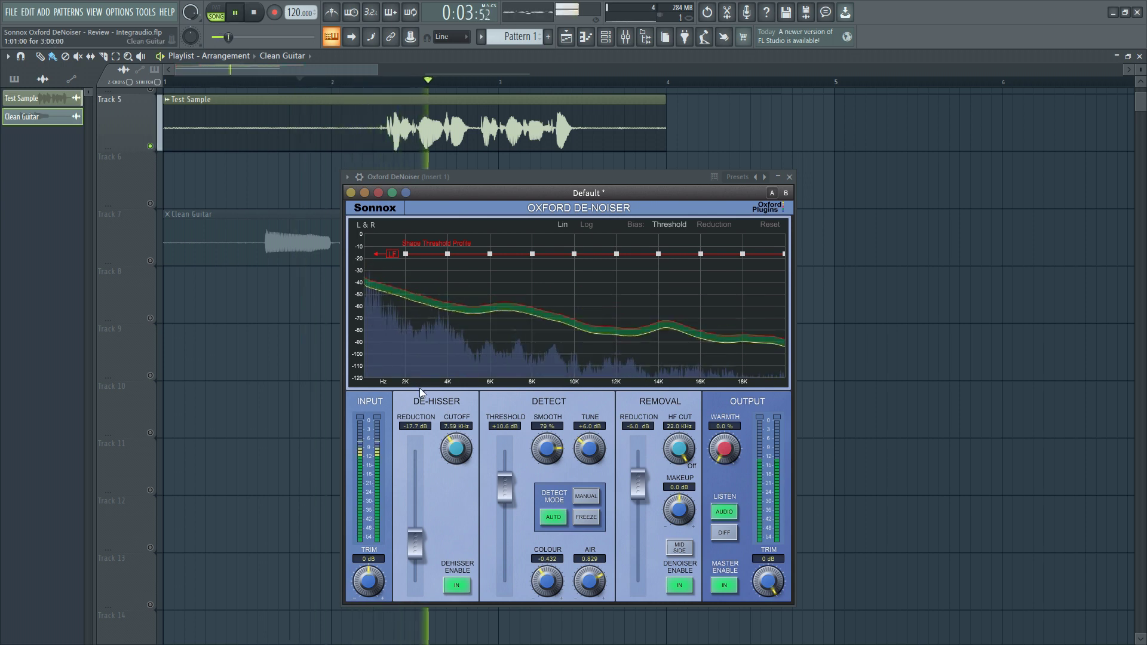
left_click_drag(509, 495, 509, 505)
Step: Replay the sample, compare the De-Hisser on and bypassed, and set its cutoff to 8.62 kHz and reduction to -18.4 dB
key("space")
key("space")
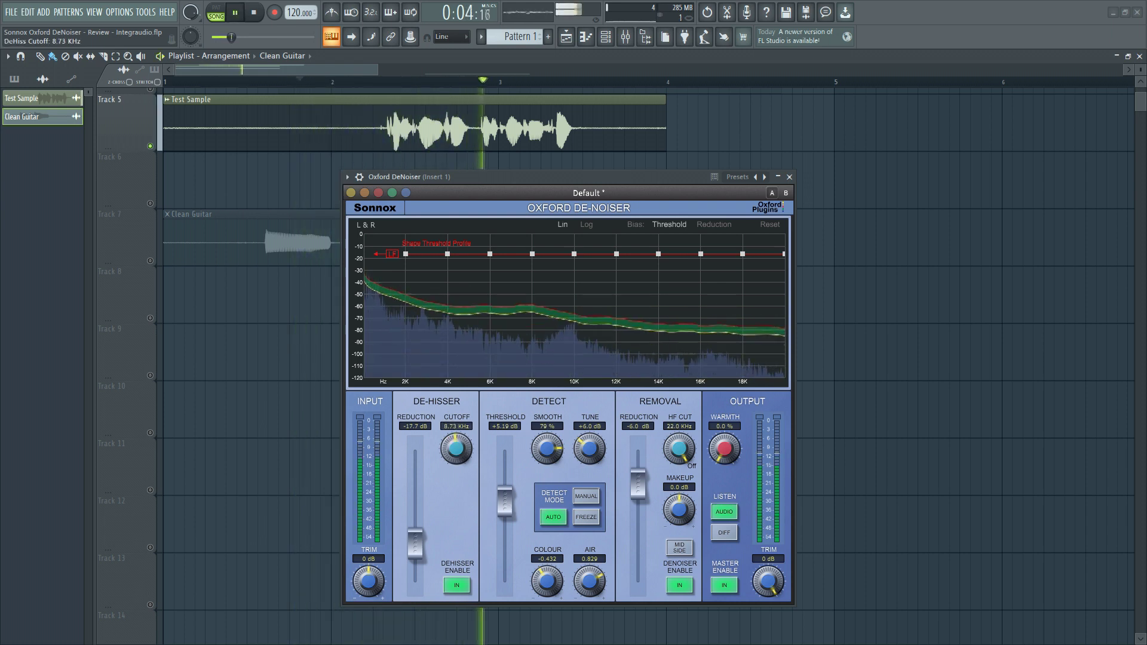
left_click(457, 585)
left_click(456, 585)
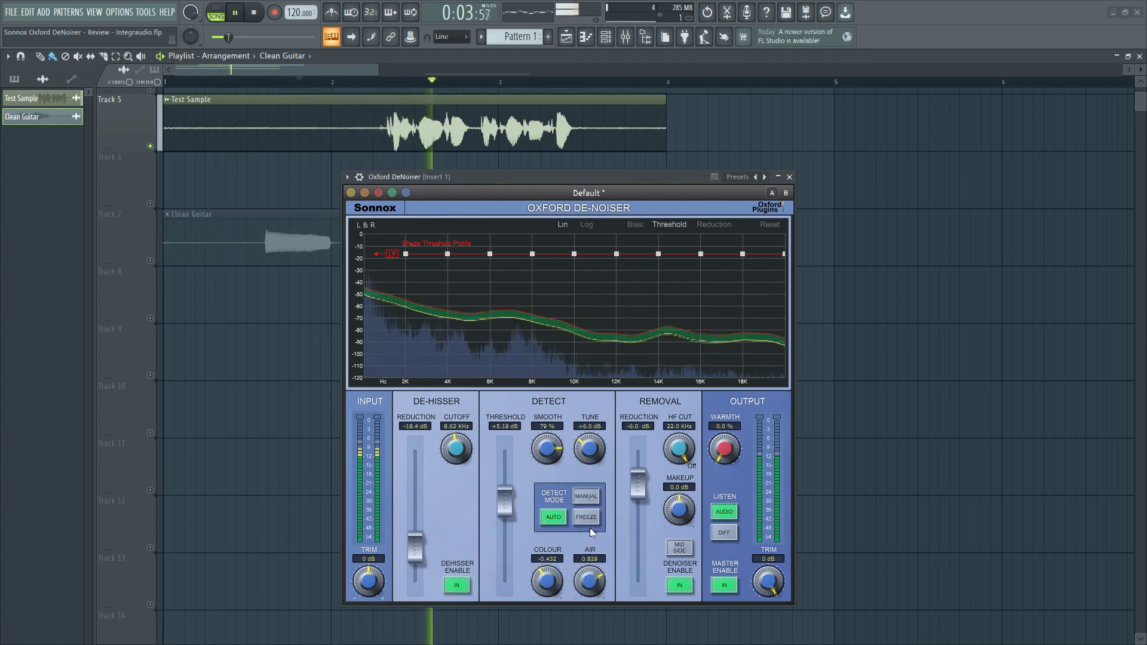
Step: Set the Removal reduction to -10.6 dB and the makeup gain to 3.46 dB while replaying the sample
left_click_drag(639, 496, 637, 526)
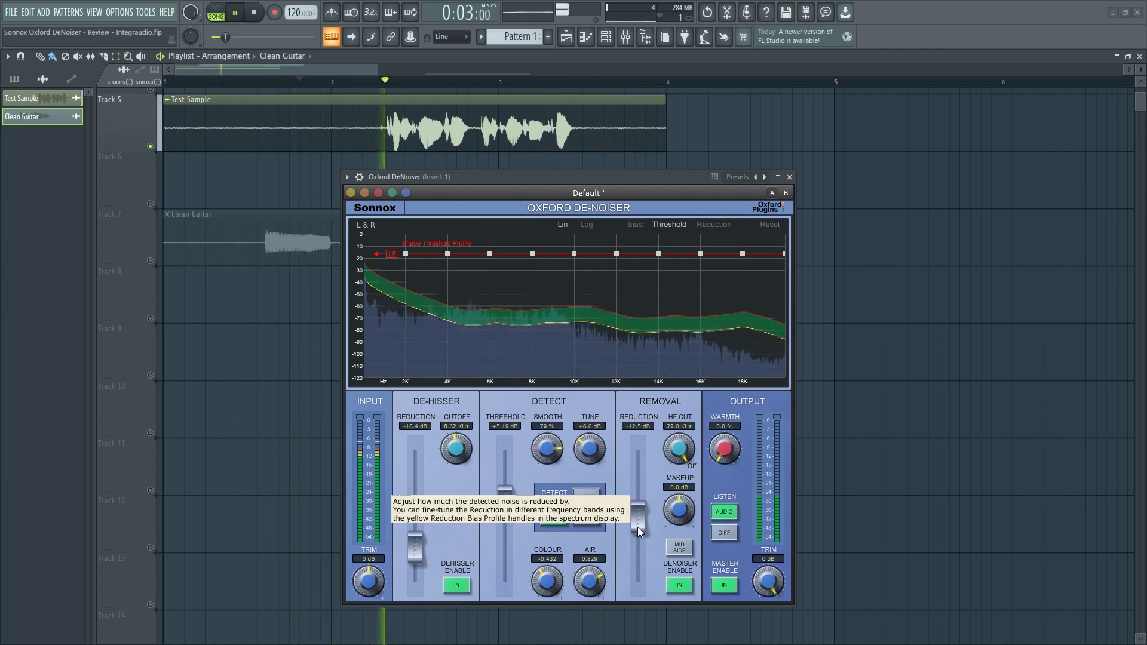
key("space")
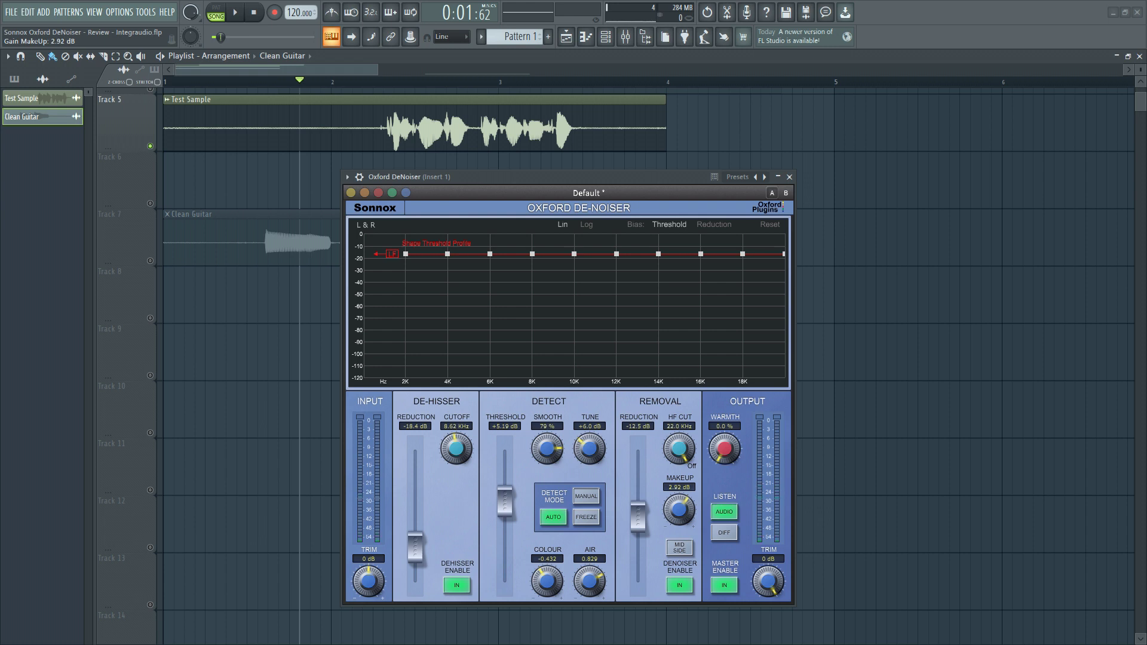
key("space")
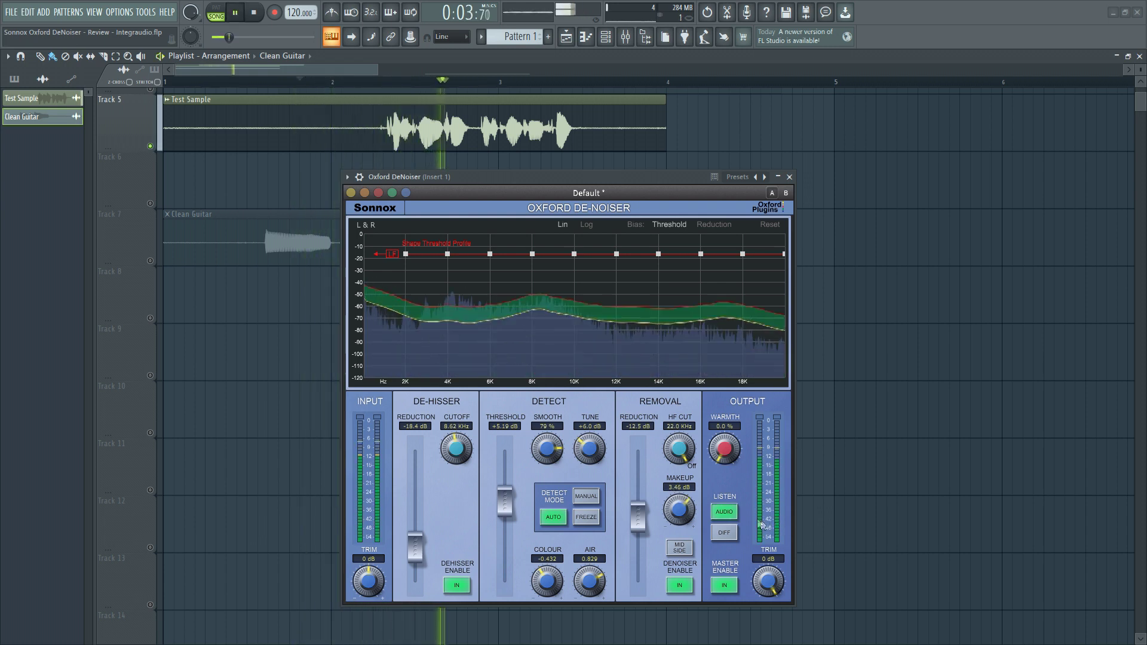
left_click_drag(643, 512, 643, 510)
key("space")
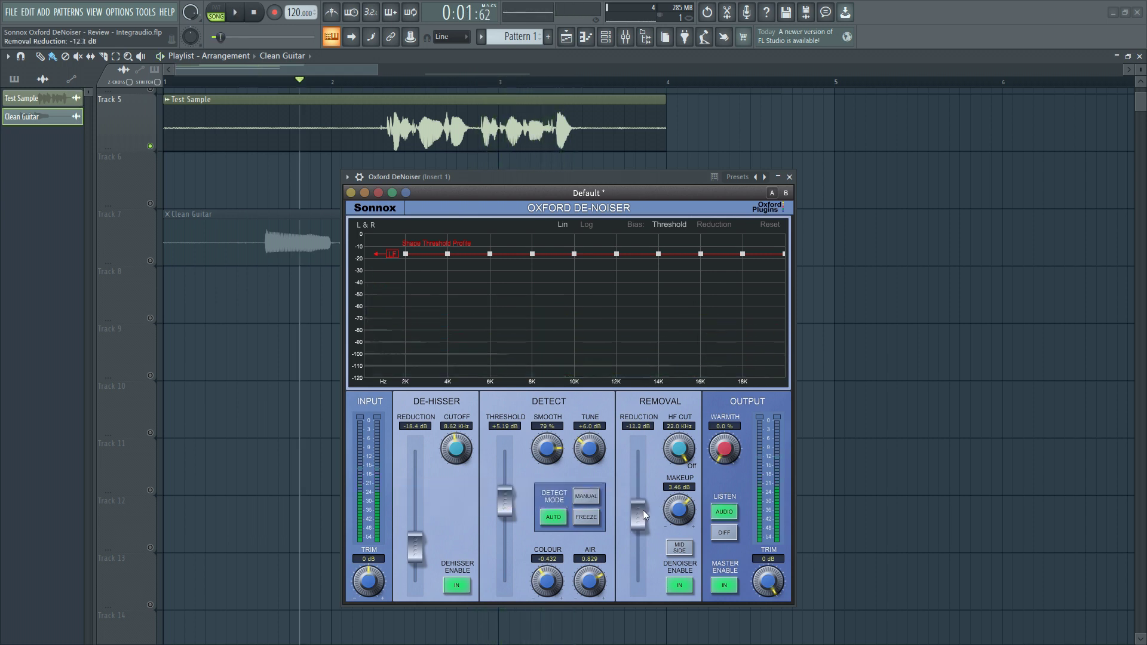
key("space")
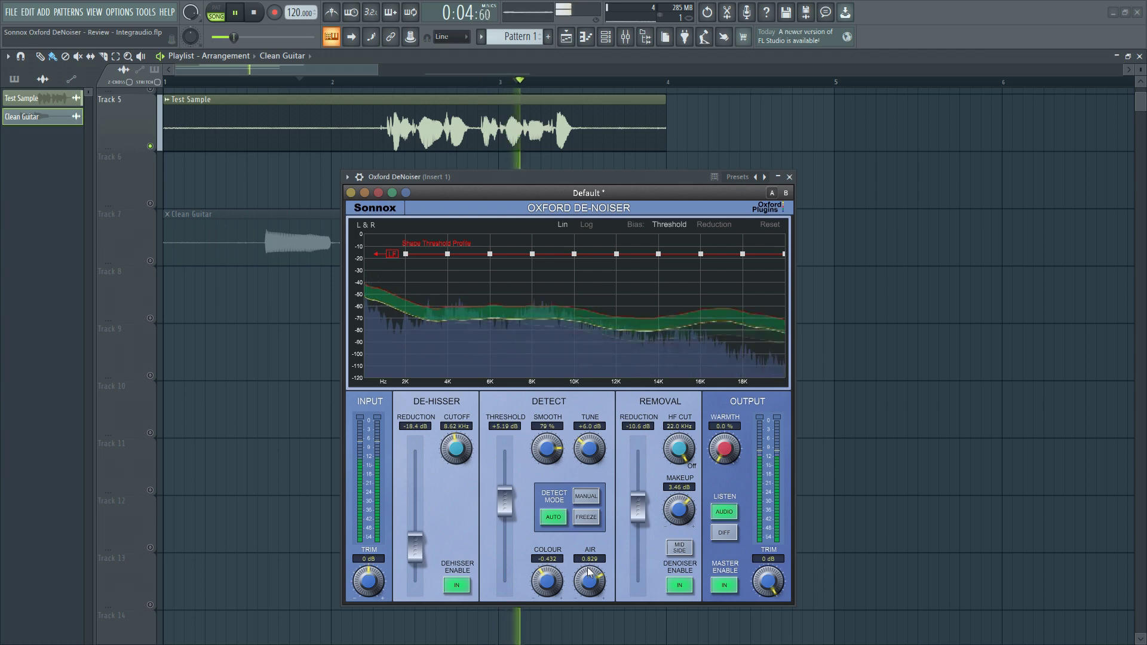
Step: Set the Detect colour to 0.306 and air to 0.072, restarting the sample to audition them
key("space")
mouse_move(546, 559)
left_mouse_down()
mouse_move(547, 571)
mouse_move(546, 559)
mouse_move(584, 563)
left_mouse_up()
key("space")
key("space")
key("space")
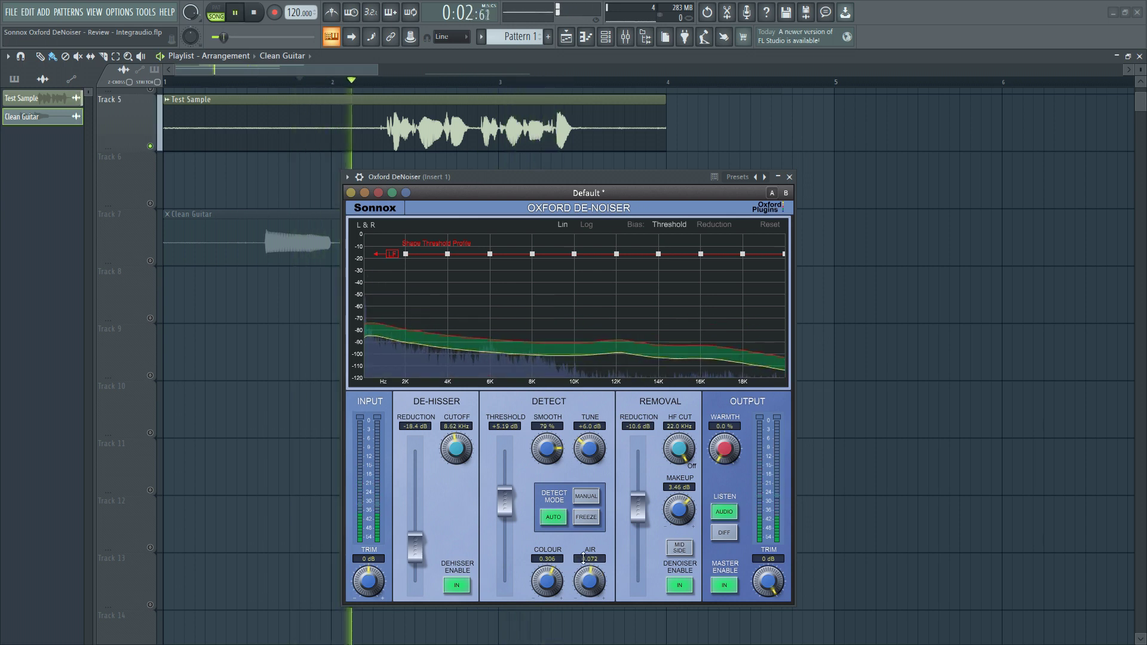
Step: Lower the Detect threshold to -2.16 dB while auditioning the sample, stop playback, and switch the bias display to Reduction
left_click_drag(517, 503, 511, 536)
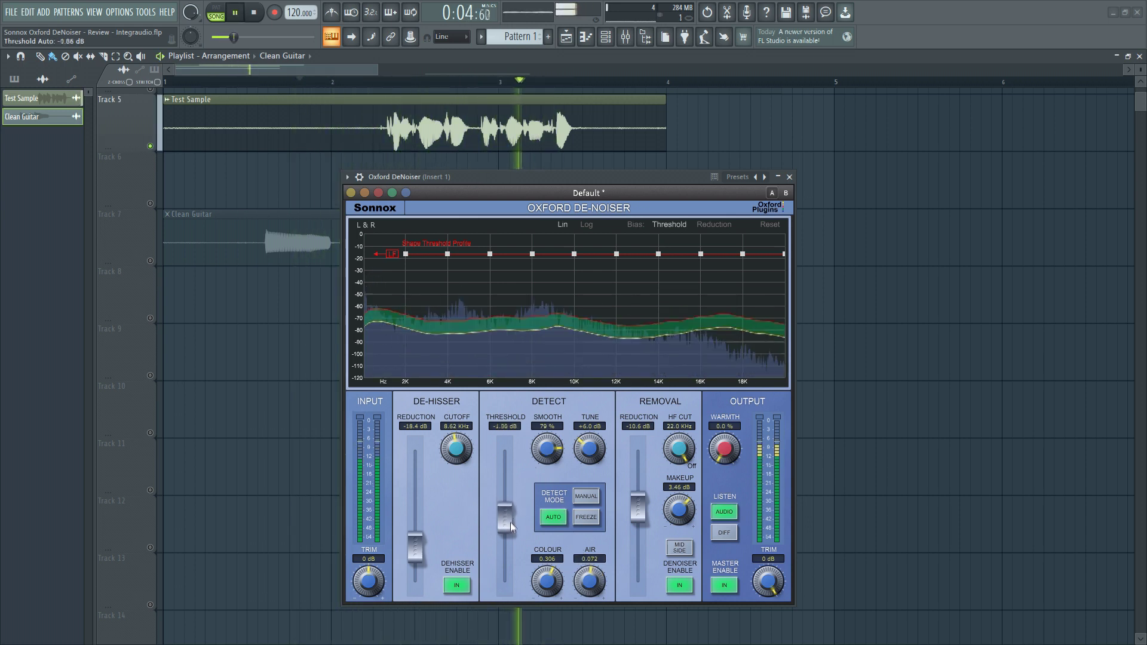
key("space")
key("space")
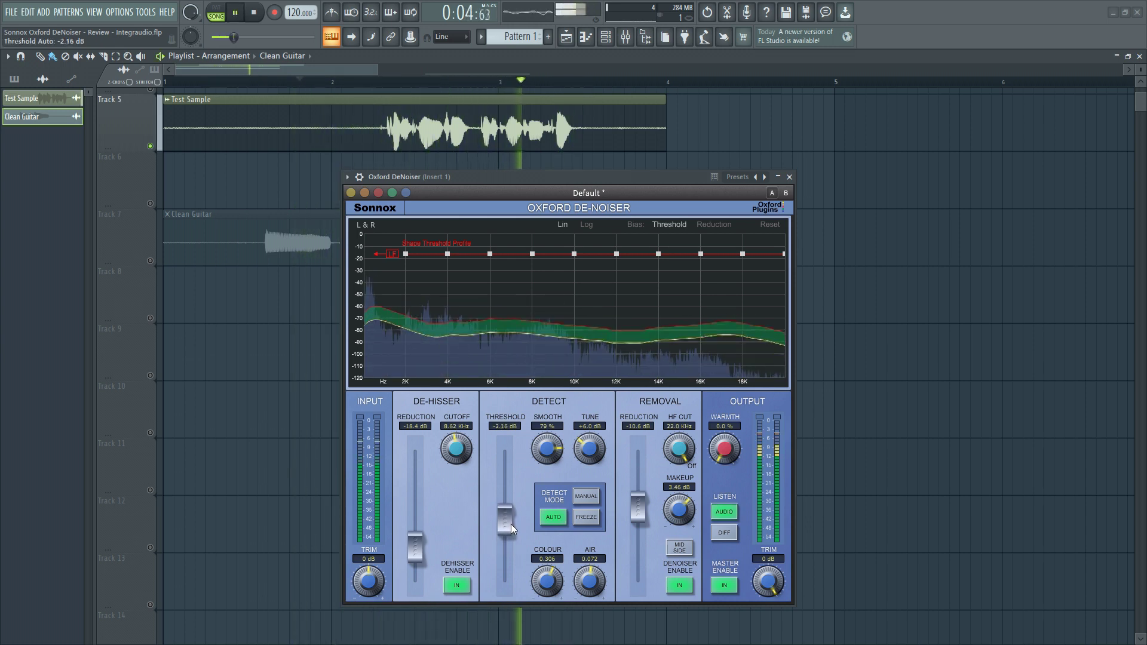
key("space")
left_click(715, 225)
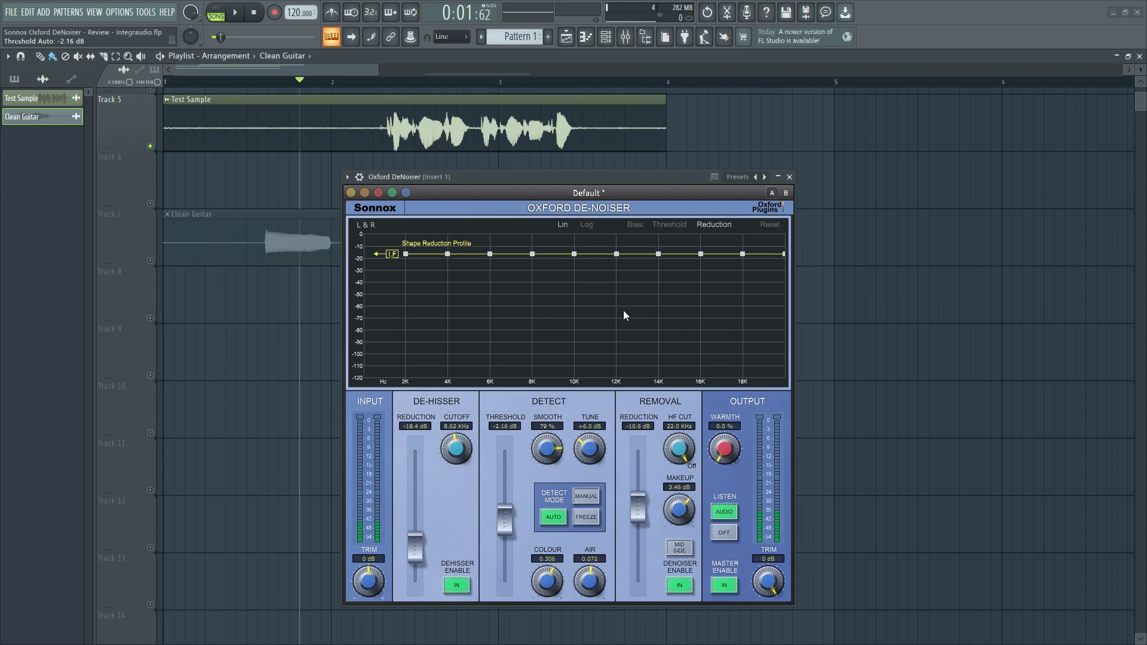
Step: Lower the Removal HF cut to 12.0 kHz while replaying the sample, and loop a short section before the speech
key("space")
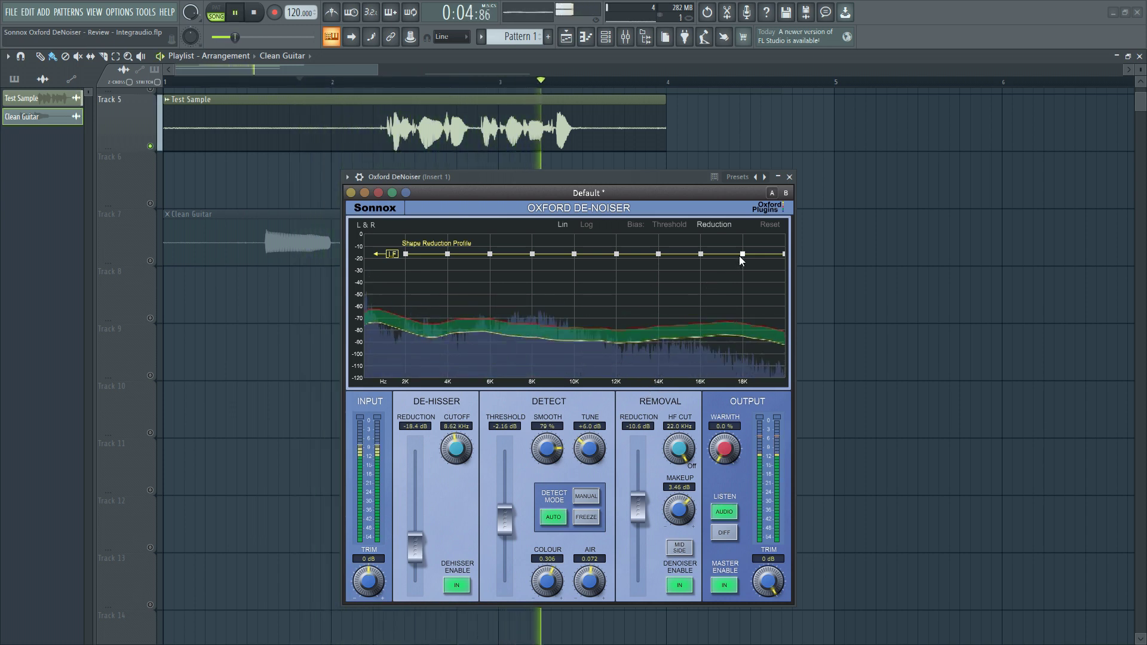
key("space")
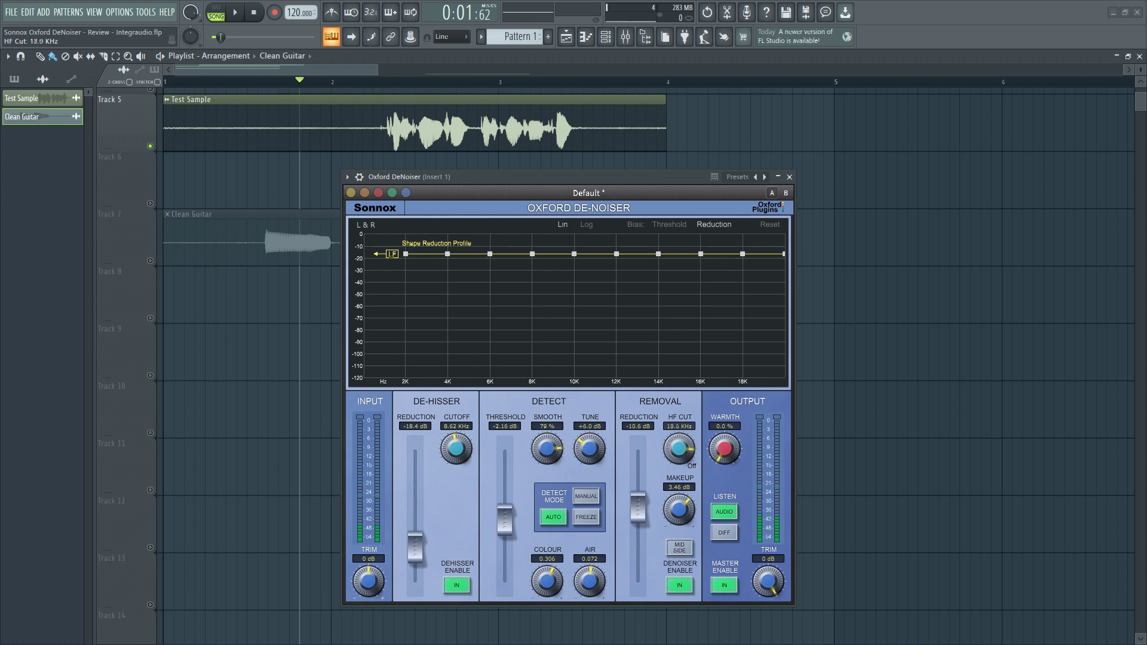
key("space")
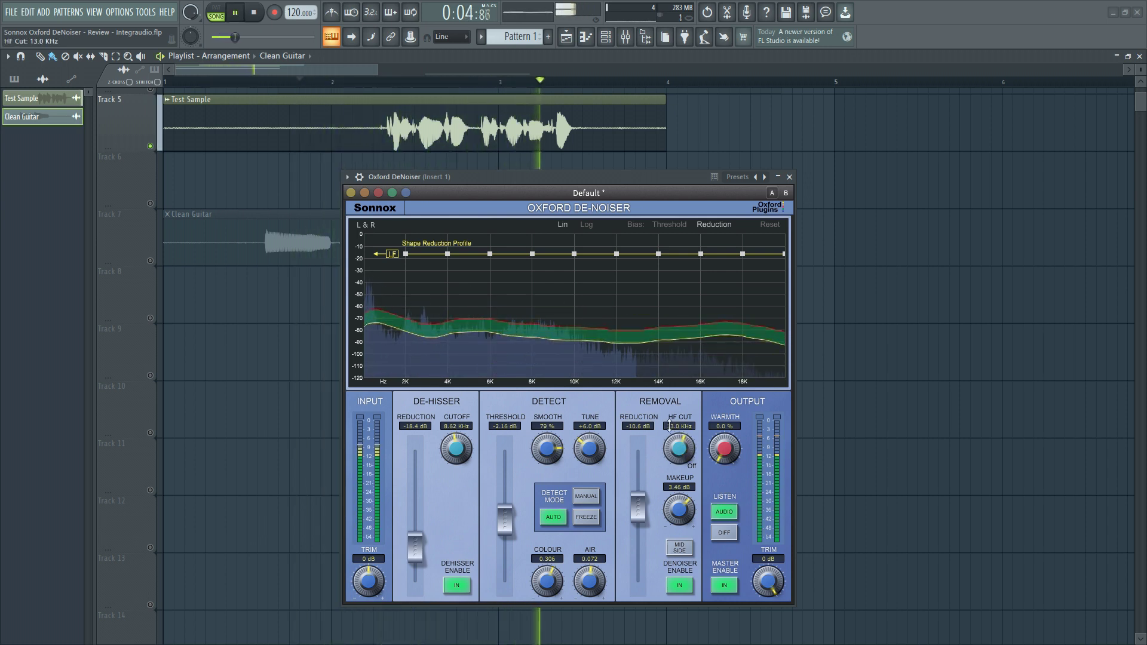
left_click_drag(678, 449, 653, 454)
key("space")
key("space")
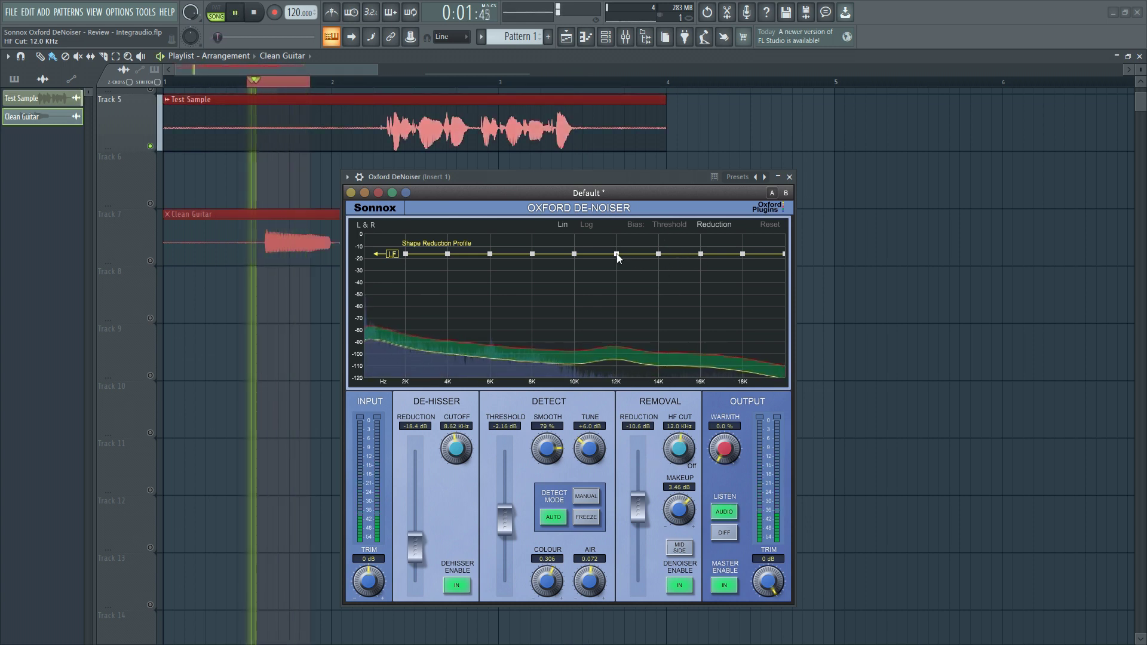
Step: Try shaping the Reduction bias profile in linear and log views, and switch to the Threshold bias on the linear scale
left_click_drag(616, 254, 616, 261)
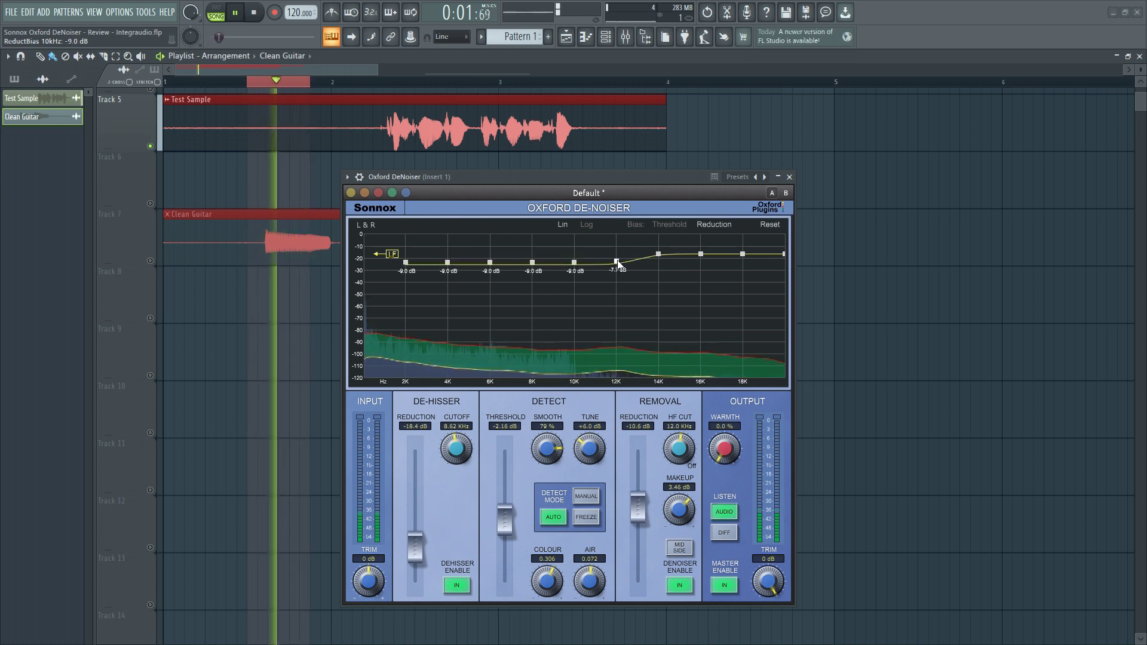
left_click(586, 224)
mouse_move(646, 262)
left_mouse_down()
mouse_move(645, 273)
mouse_move(645, 255)
left_mouse_up()
left_click(669, 224)
left_click(562, 225)
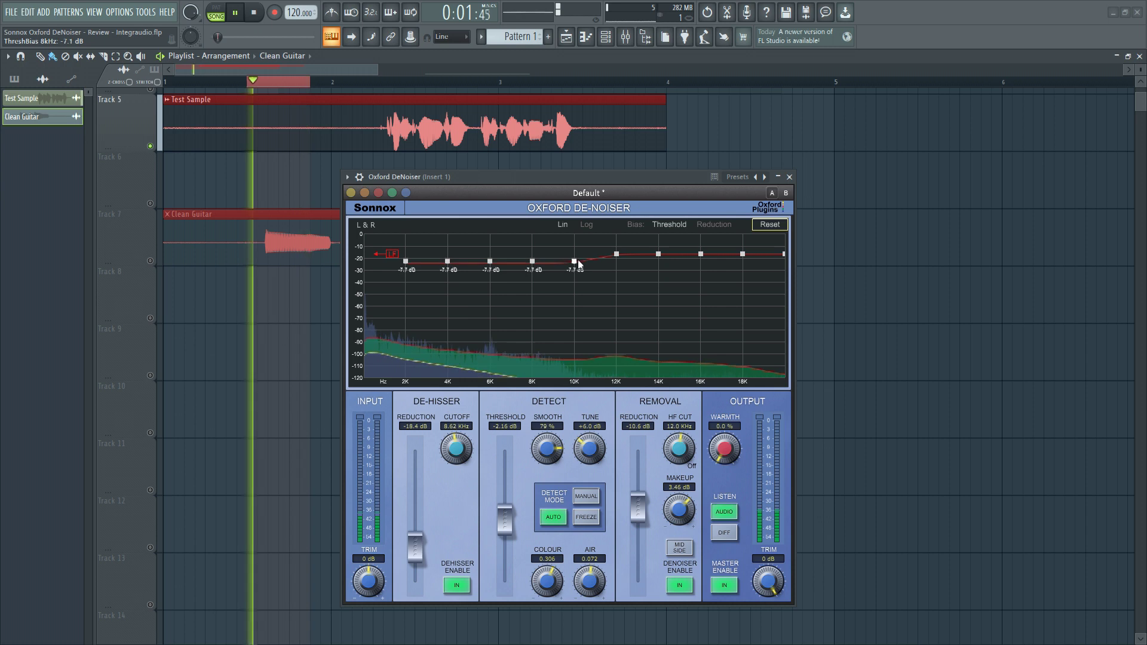
Step: Raise the Threshold bias below 1 kHz to about 7.1–7.7 dB in log view, and set the Detect threshold to +1.73 dB
left_click_drag(579, 253, 578, 251)
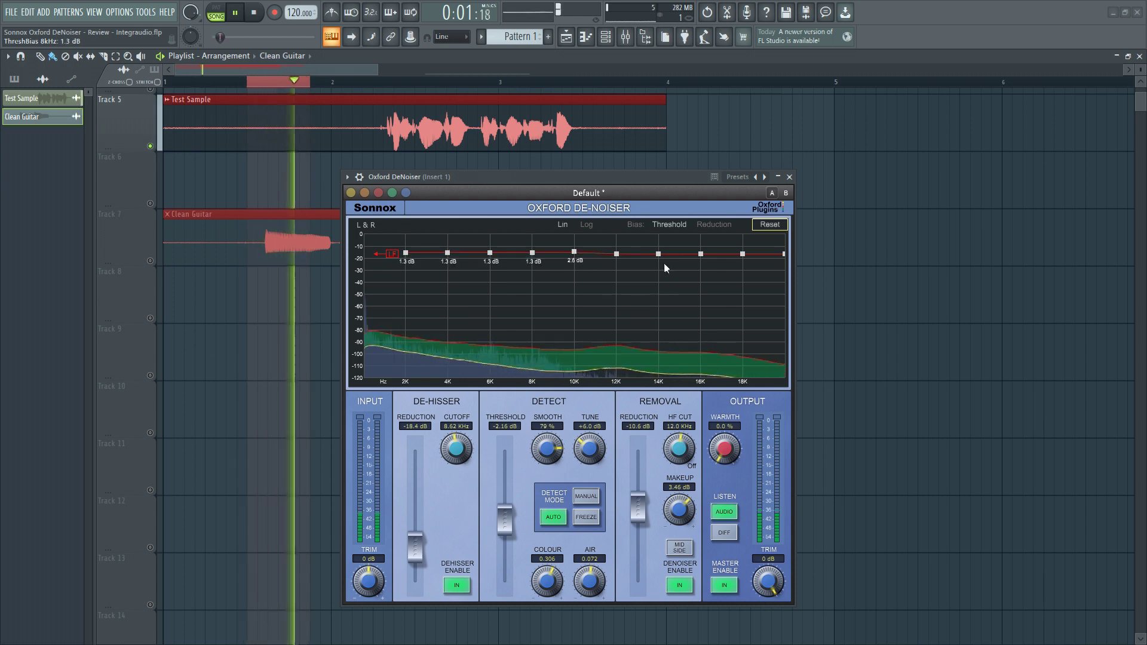
left_click_drag(615, 255, 617, 261)
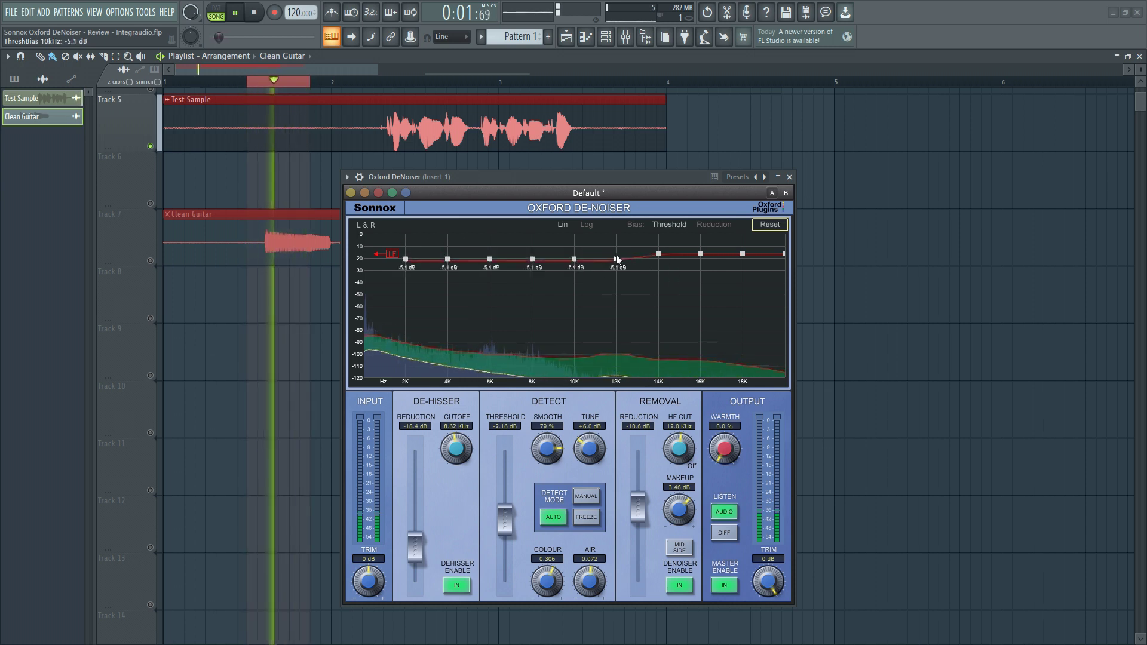
left_click(586, 224)
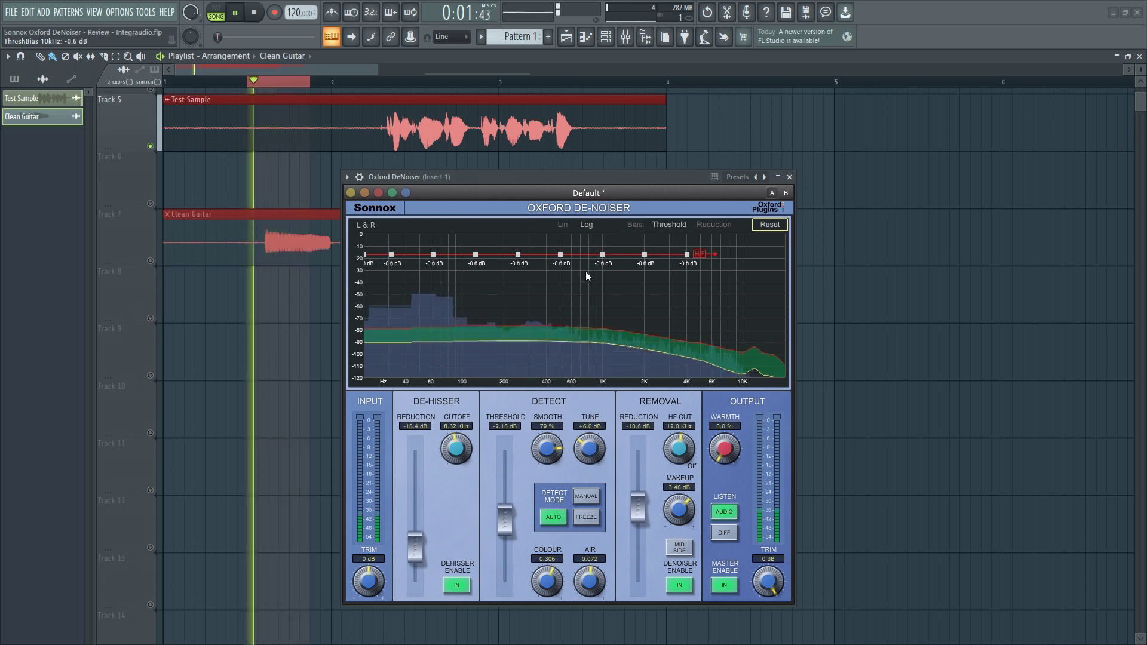
mouse_move(604, 255)
left_mouse_down()
mouse_move(599, 275)
mouse_move(607, 248)
left_mouse_up()
left_click_drag(507, 525, 504, 507)
key("space")
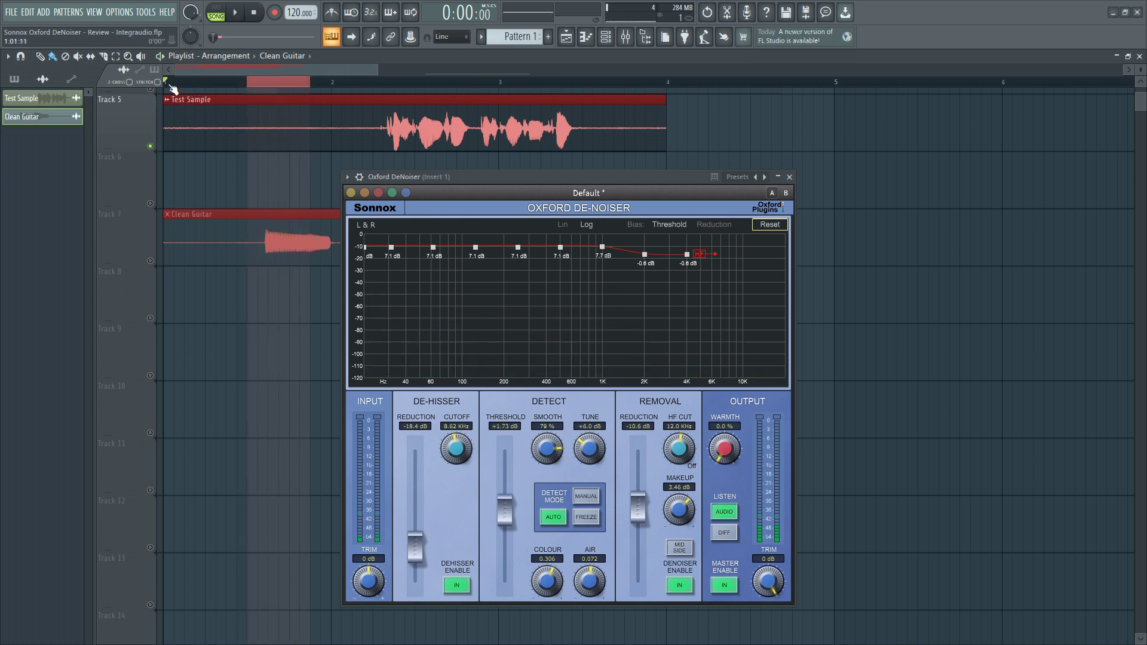
Step: Clear the loop, compare the sample with the DeNoiser on and bypassed, and set the output warmth to 51%
key("space")
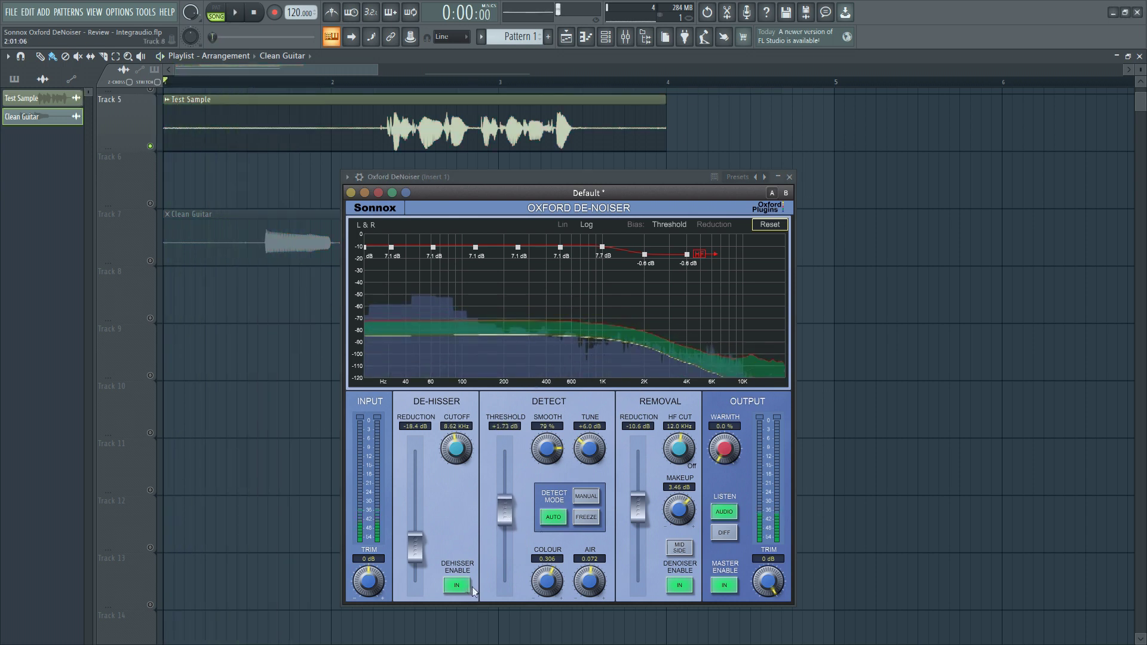
key("space")
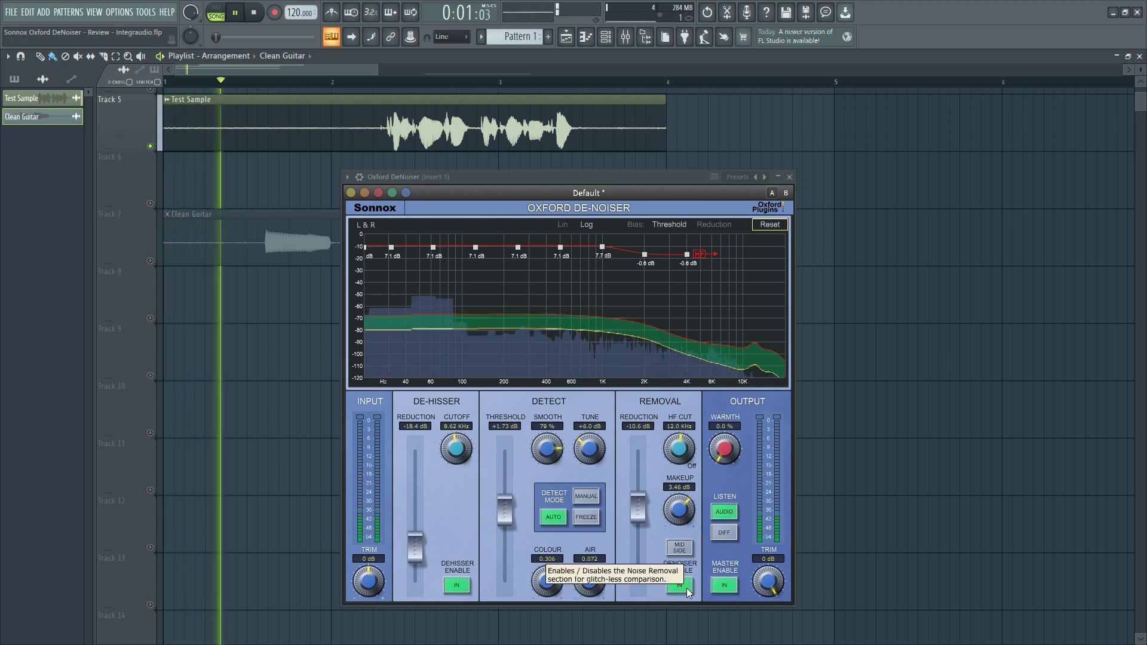
key("space")
left_click(686, 588)
key("space")
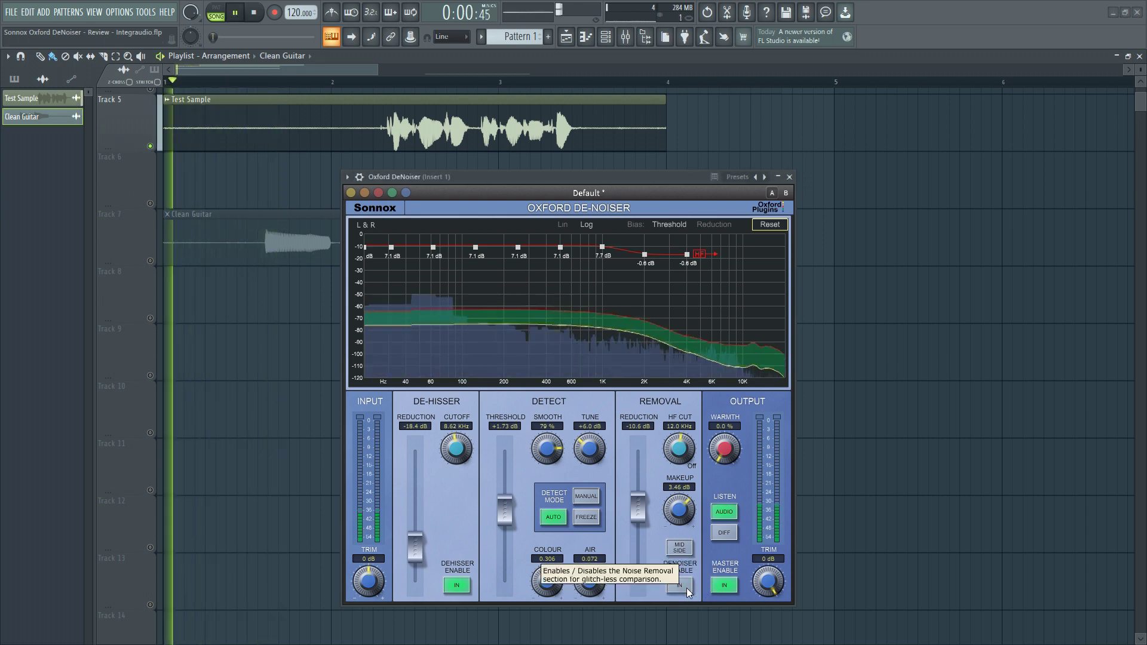
left_click(687, 588)
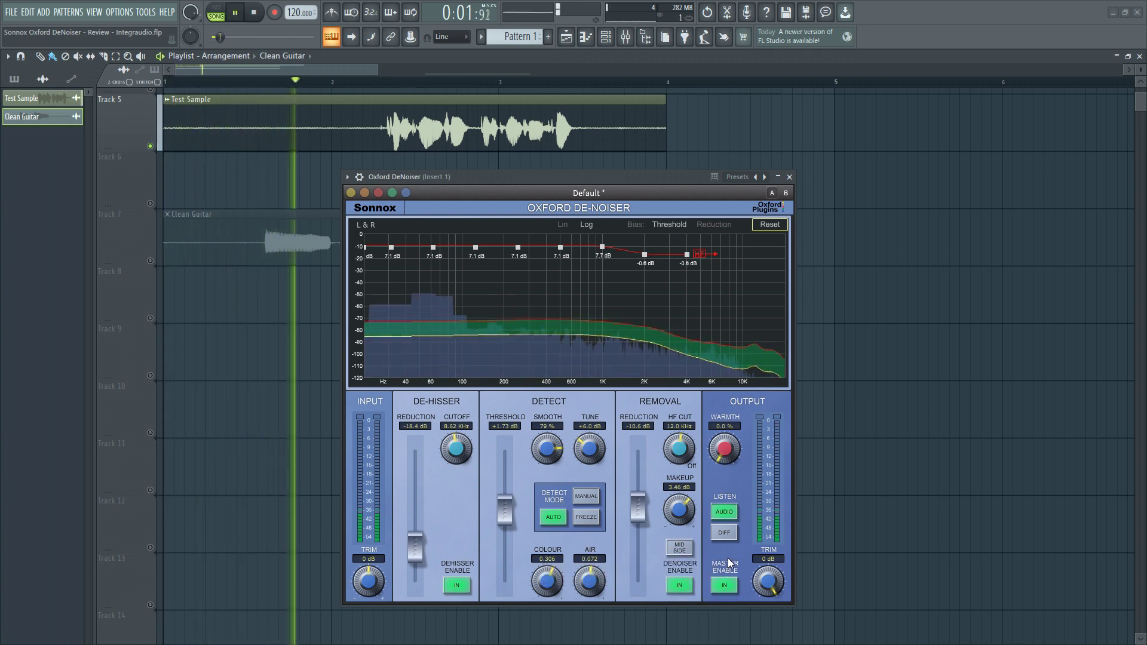
left_click_drag(720, 426, 720, 388)
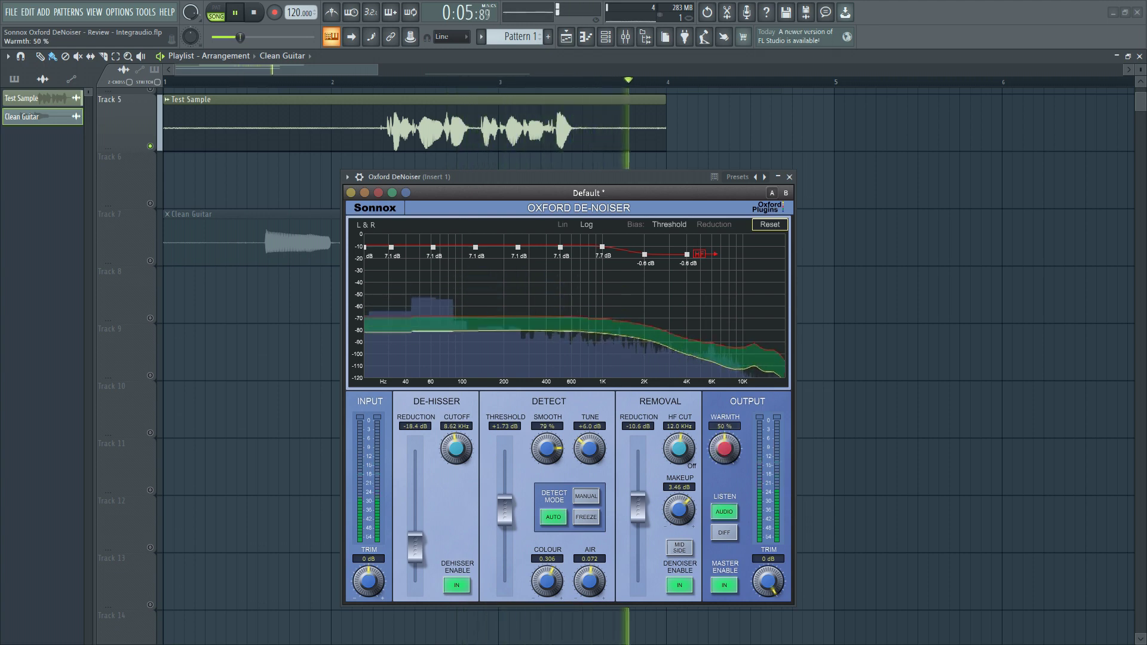
key("space")
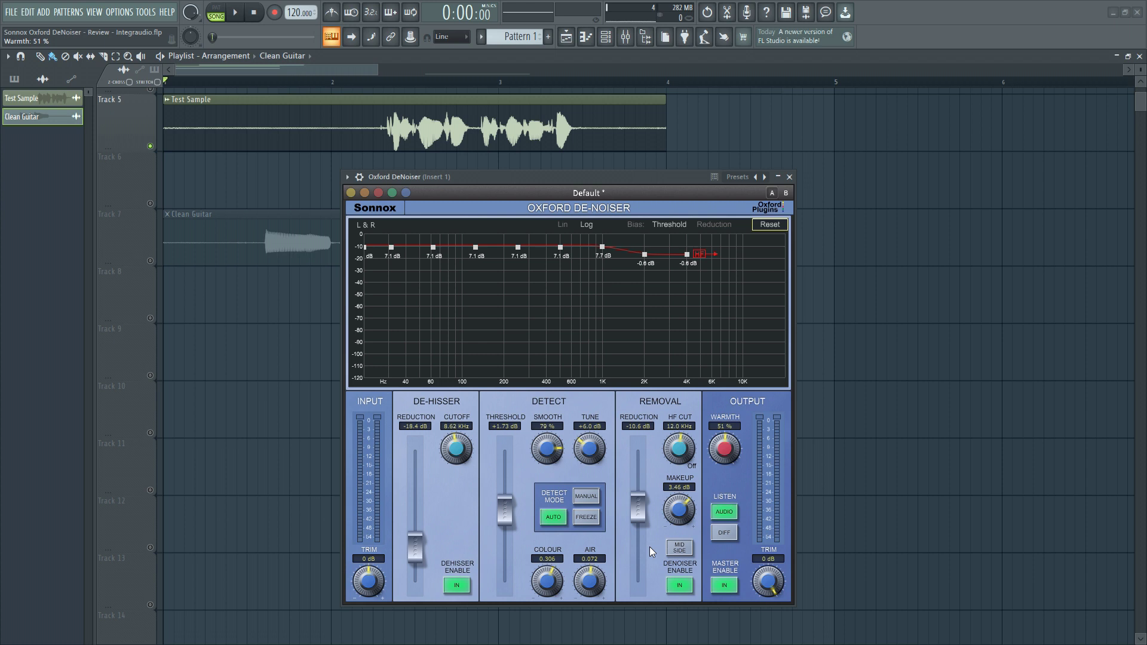
Step: Set the Removal reduction to -12.4 dB and the HF cut to 13.4 kHz while replaying the sample
left_click_drag(637, 510, 637, 504)
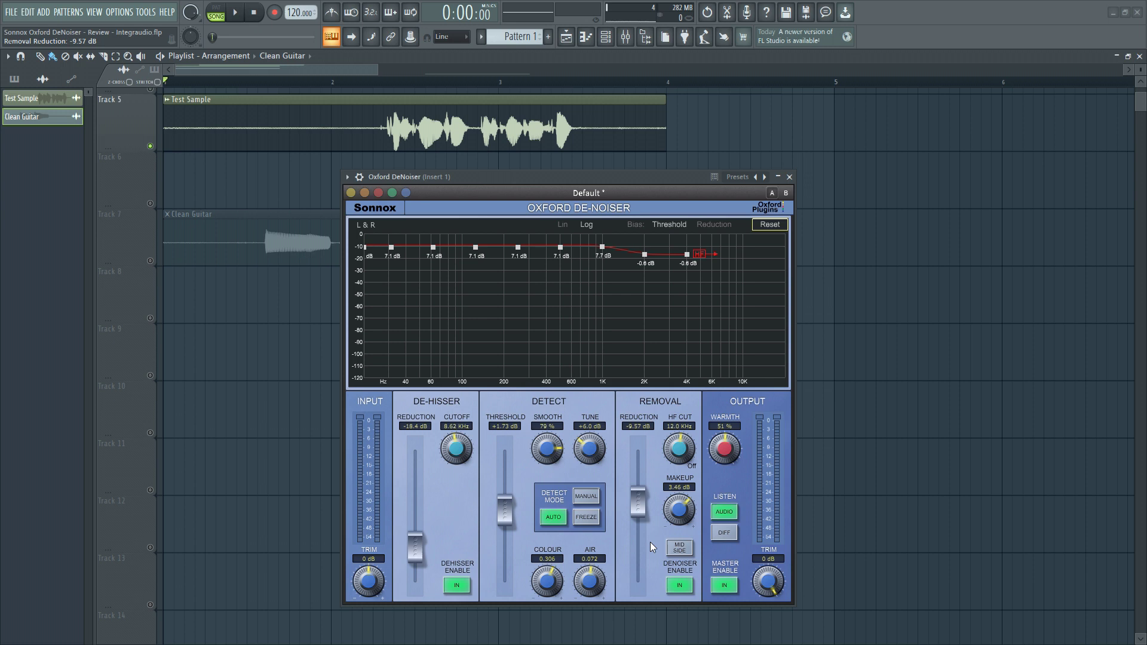
key("space")
mouse_move(637, 503)
left_mouse_down()
mouse_move(638, 470)
mouse_move(639, 525)
left_mouse_up()
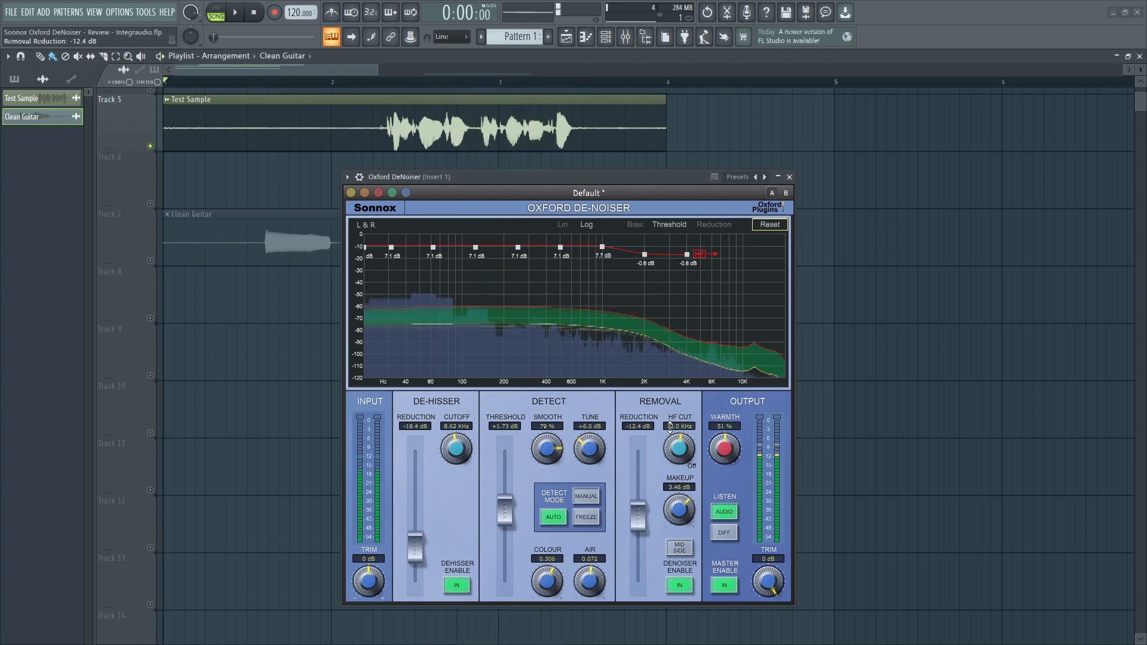
key("space")
left_click_drag(679, 449, 679, 439)
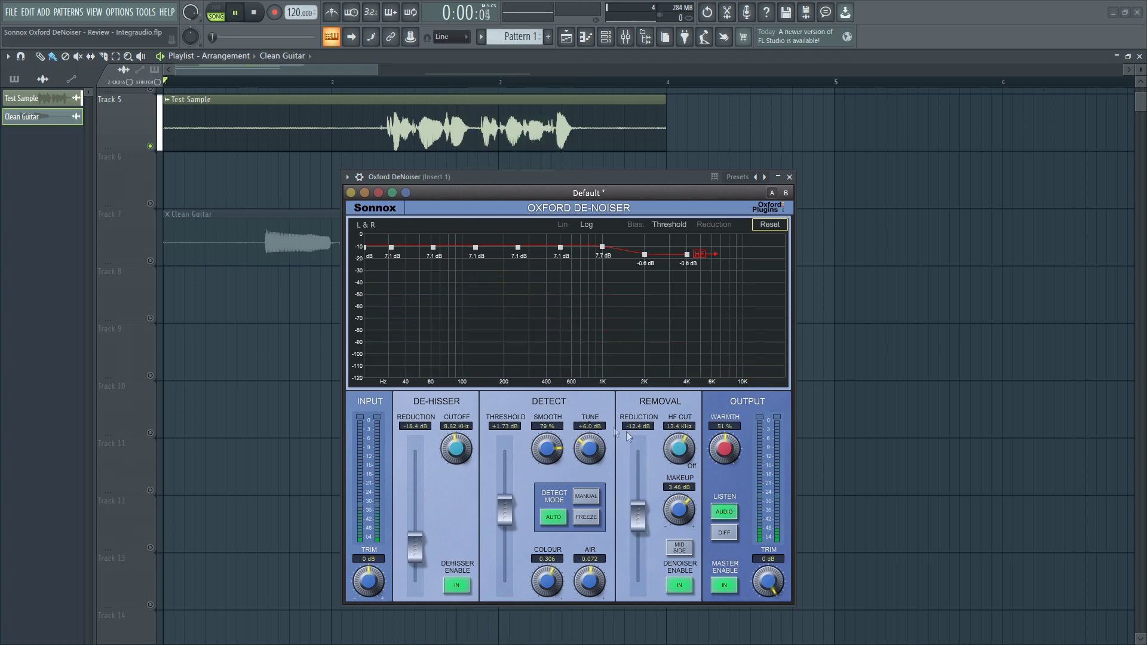
Step: Compare the sample with the De-Hisser bypassed, re-enable it, and raise its cutoff to 10.7 kHz
left_click(460, 585)
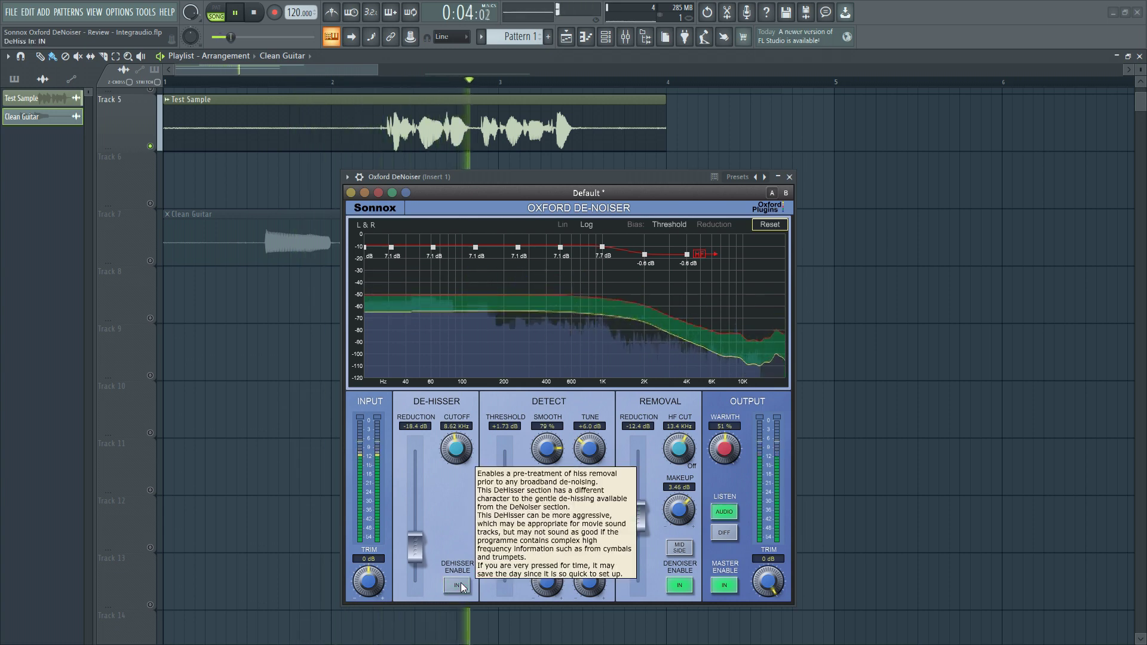
key("space")
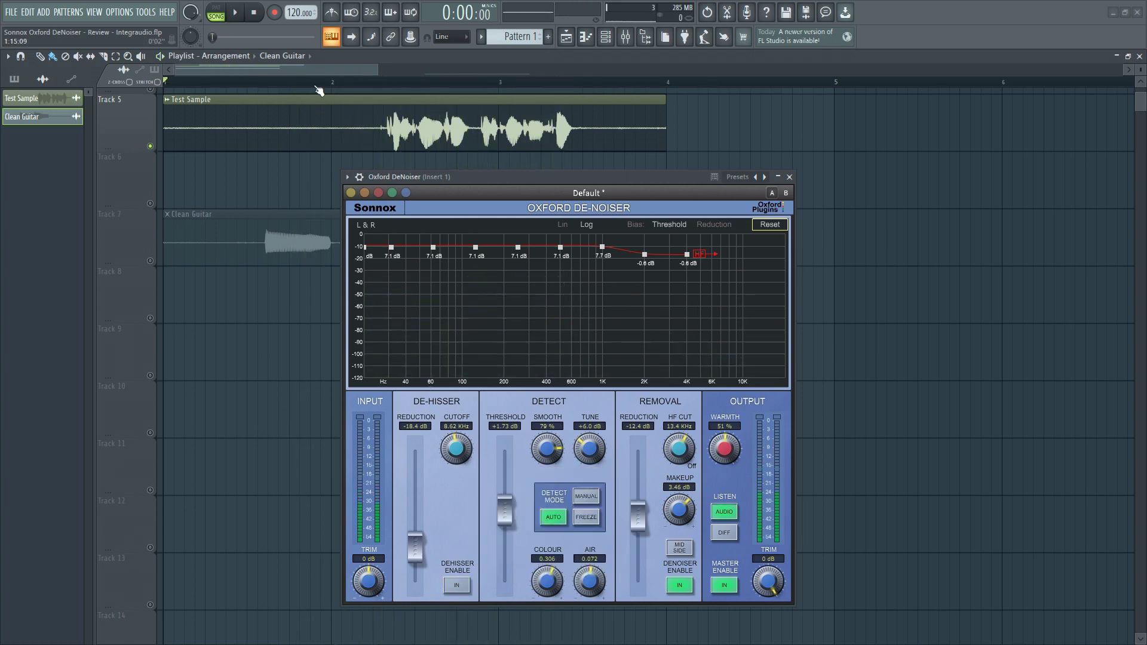
left_click(318, 82)
scroll(455, 449, "up", 2)
left_click(456, 585)
scroll(448, 426, "up", 6)
key("space")
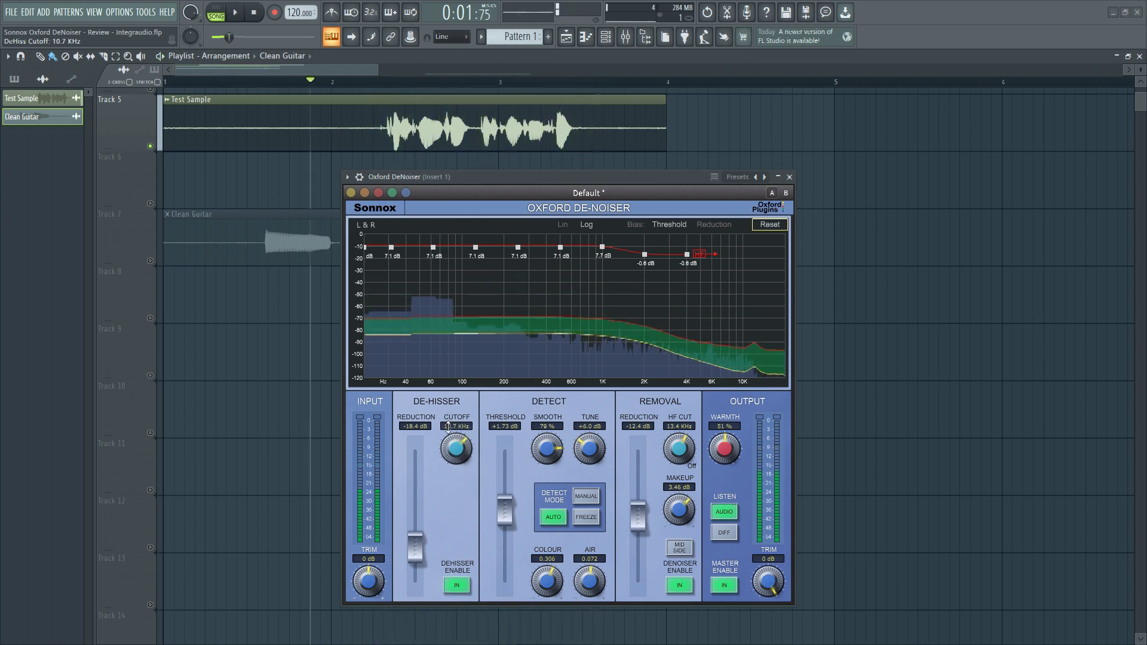
Step: Ease the De-Hisser reduction to -9.08 dB while replaying the sample with the De-Hisser on and bypassed
key("space")
left_click_drag(417, 546, 416, 534)
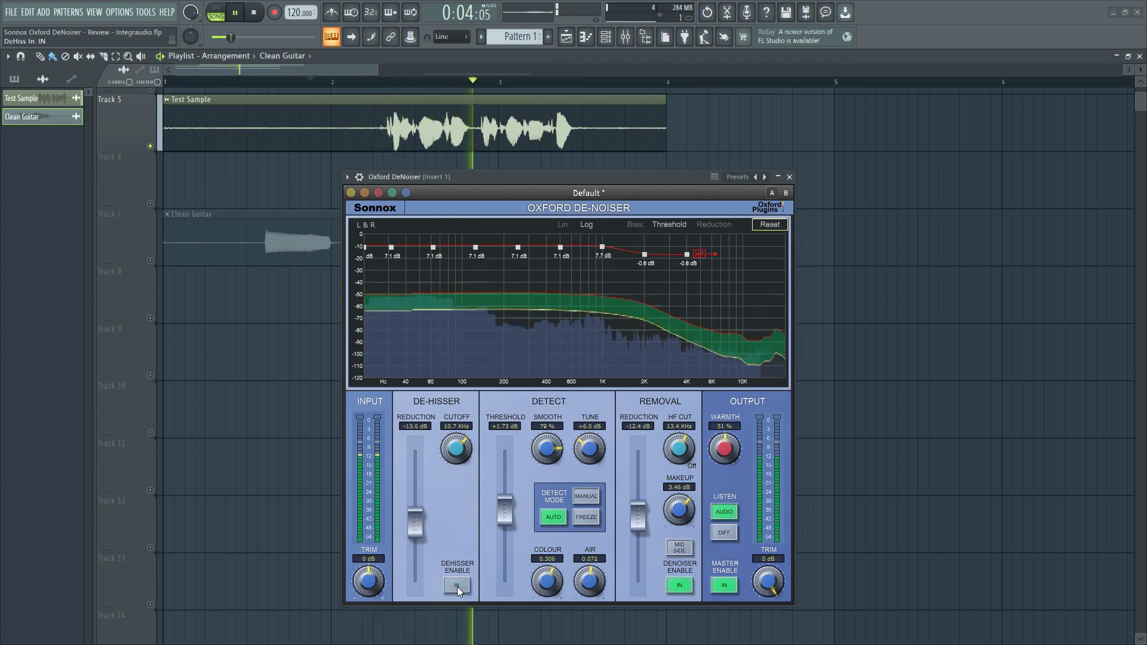
key("space")
left_click_drag(411, 529, 415, 501)
key("space")
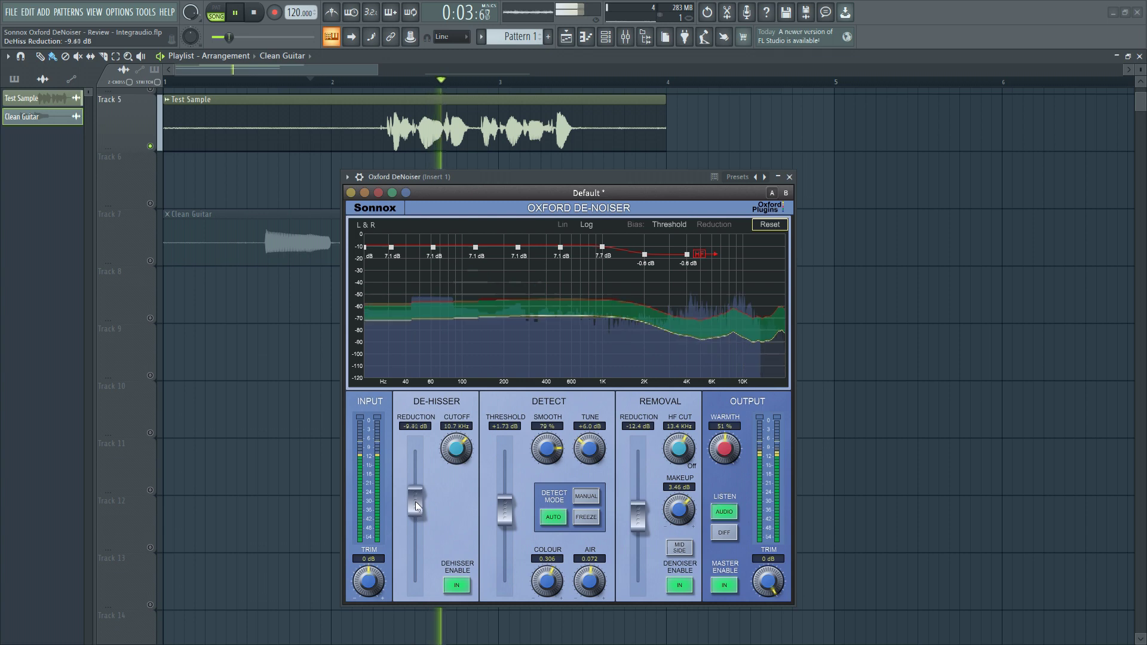
Step: Set the De-Hisser cutoff to 11.2 kHz, bypass the De-Hisser for comparison, and stop playback
key("space")
mouse_move(456, 449)
left_mouse_down()
mouse_move(455, 463)
mouse_move(455, 436)
left_mouse_up()
key("space")
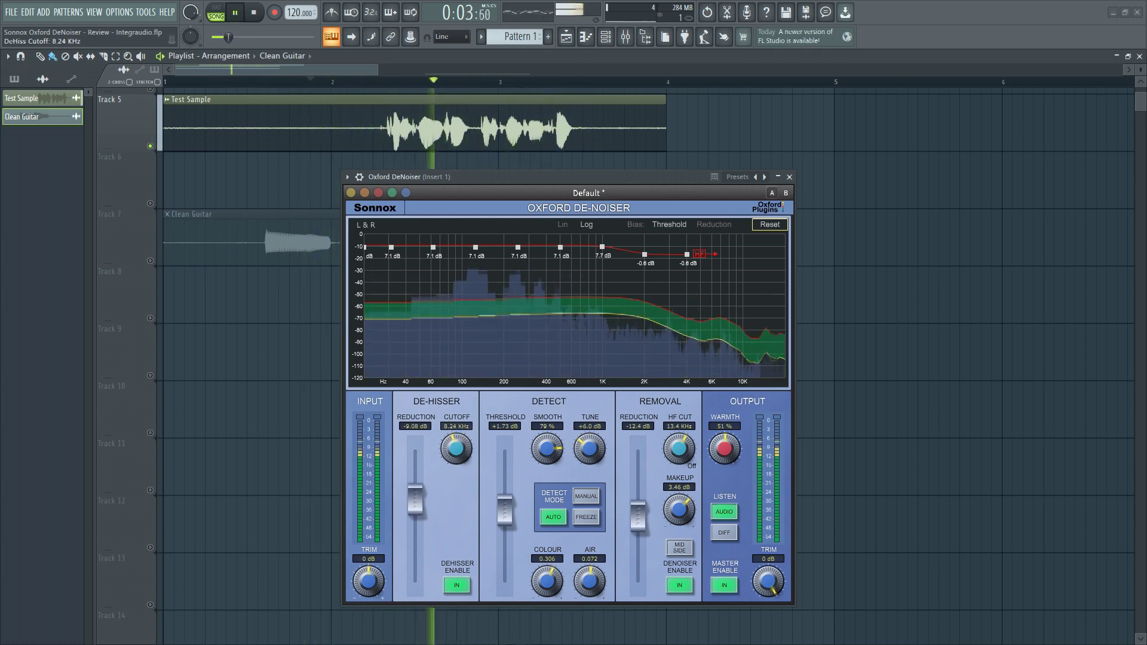
left_click(454, 586)
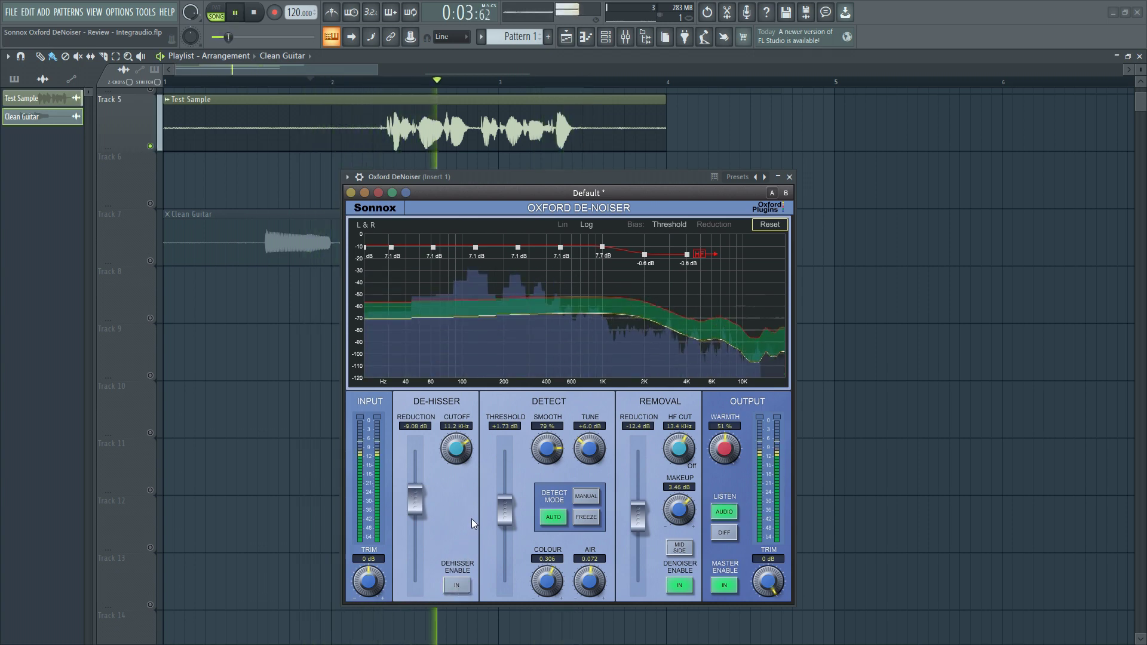
key("space")
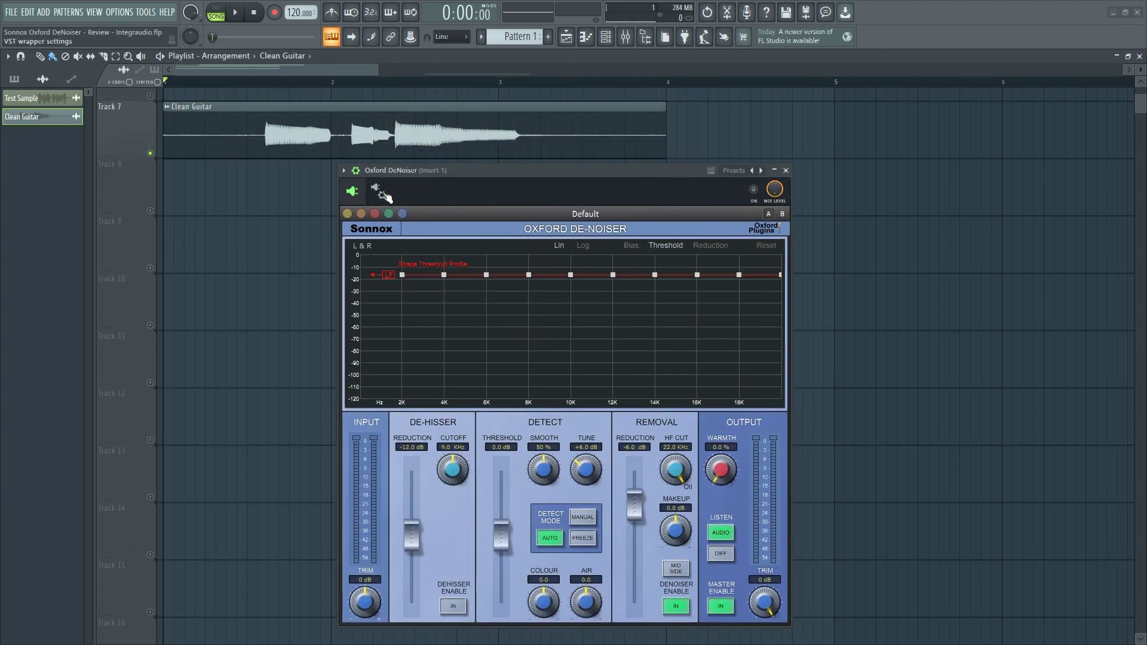
Step: Play the Clean Guitar clip with the De-Noiser plug-in switched off, and switch it on to compare
key("space")
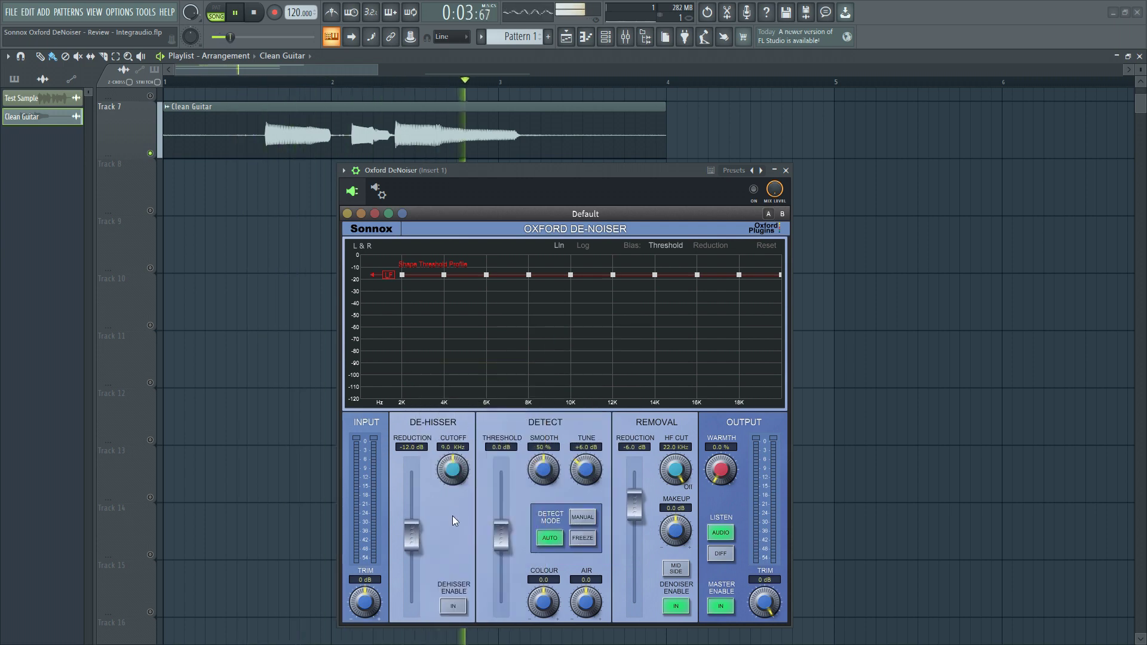
key("space")
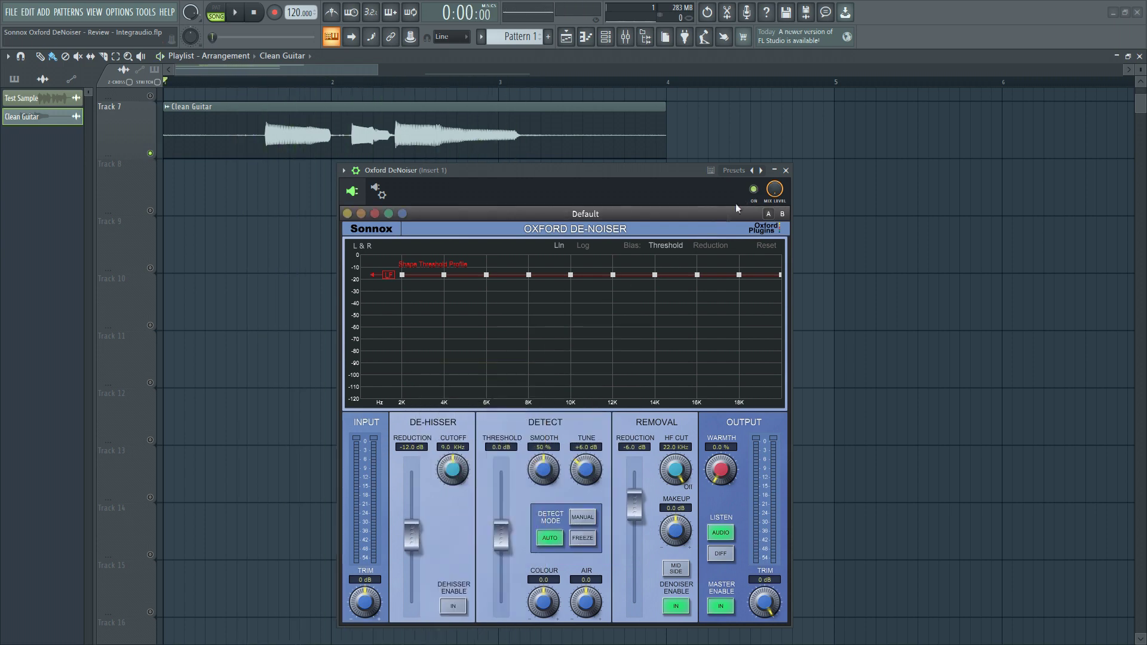
key("space")
key("space")
key("space")
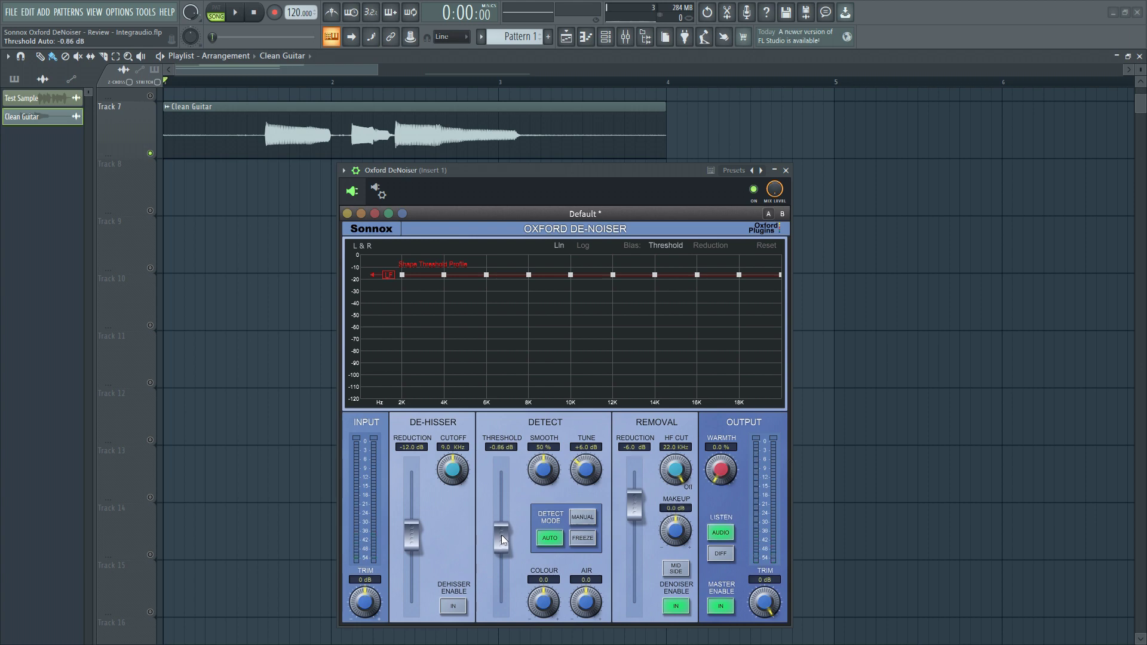
Step: Loop the noise-only section before the first guitar note, set the Detect threshold to +4.32 dB and freeze the noise profile
left_click_drag(207, 87, 237, 94)
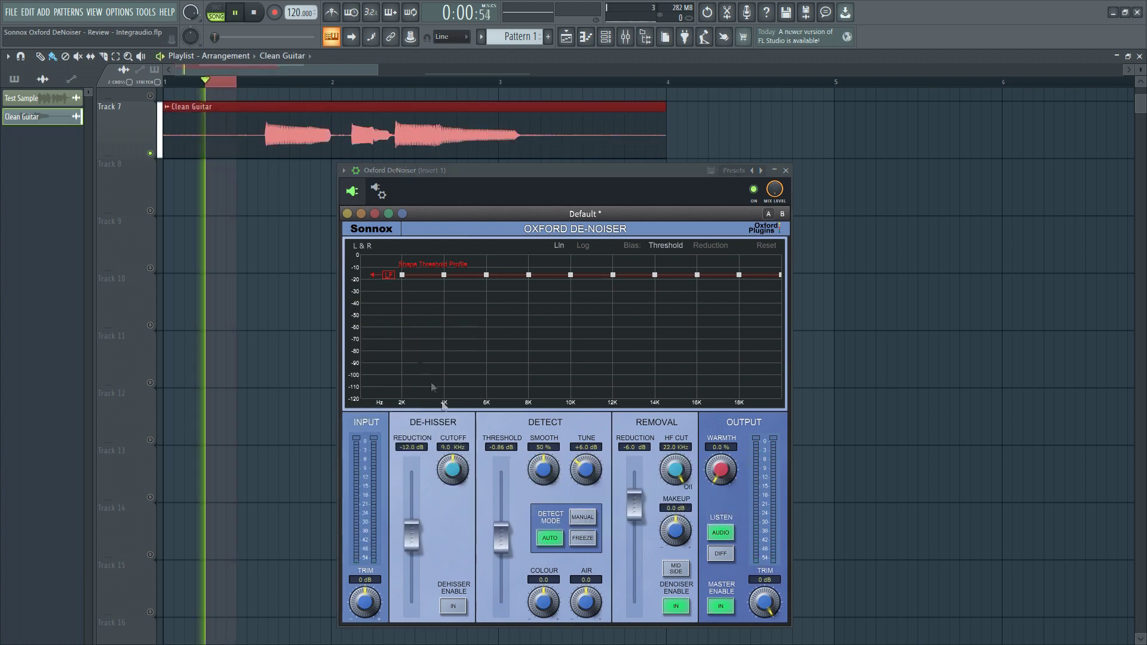
left_click_drag(510, 527, 511, 514)
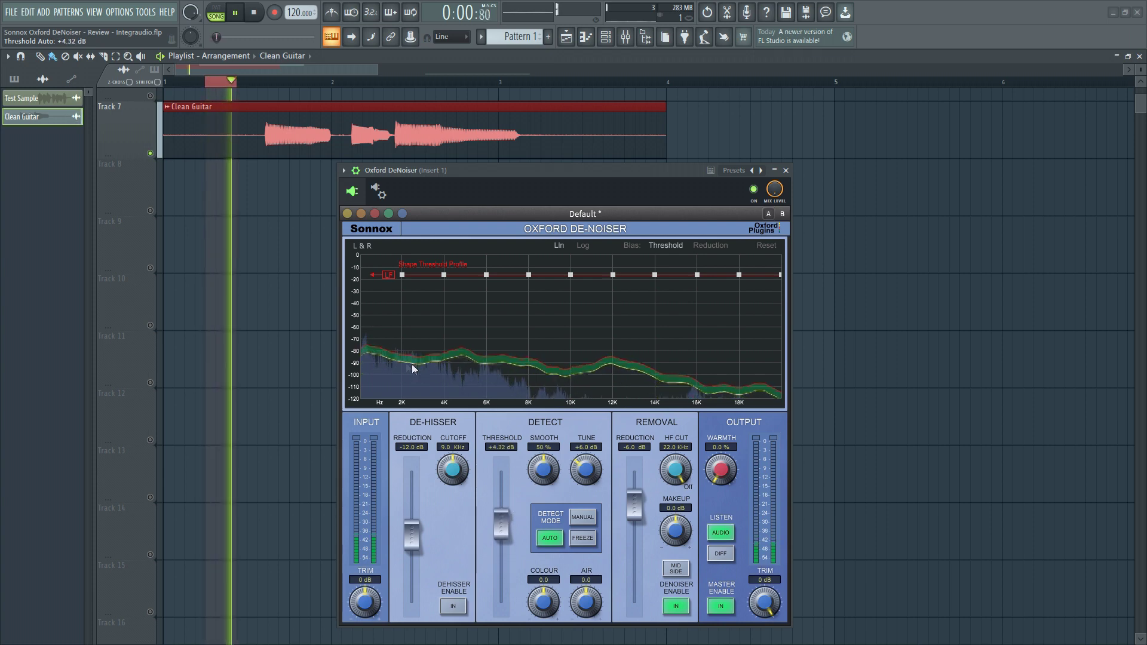
left_click(582, 538)
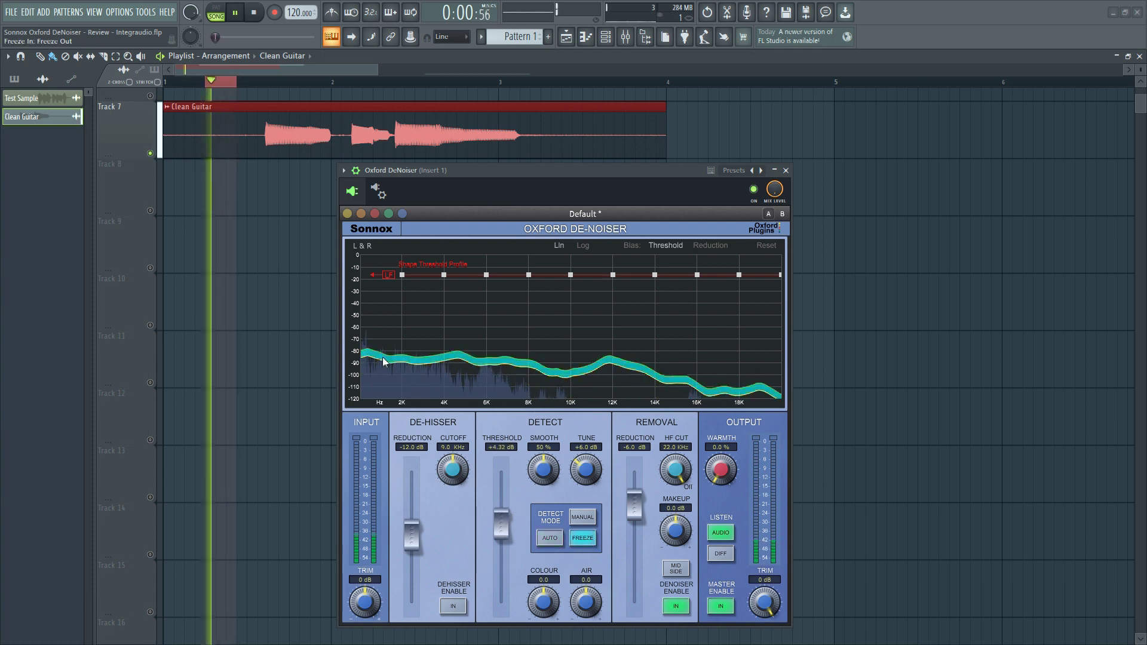
Step: Raise the Detect threshold to +13.4 dB and enable the De-Hisser with a 5.70 kHz cutoff and -17.4 dB reduction
left_click_drag(504, 532, 507, 507)
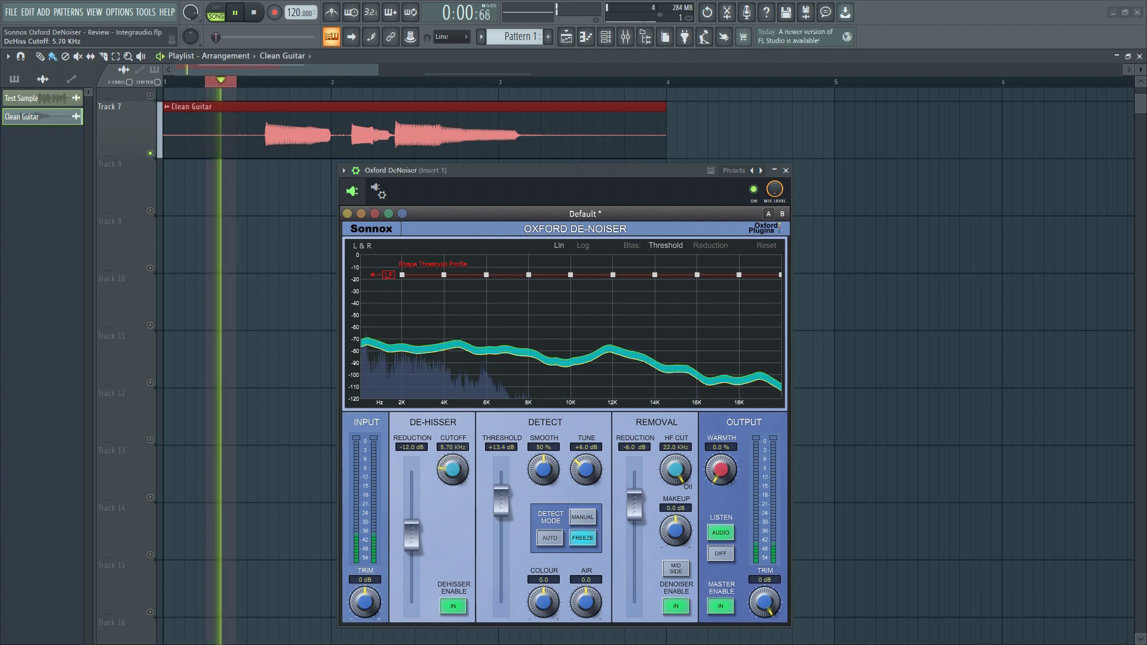
left_click_drag(412, 539, 412, 558)
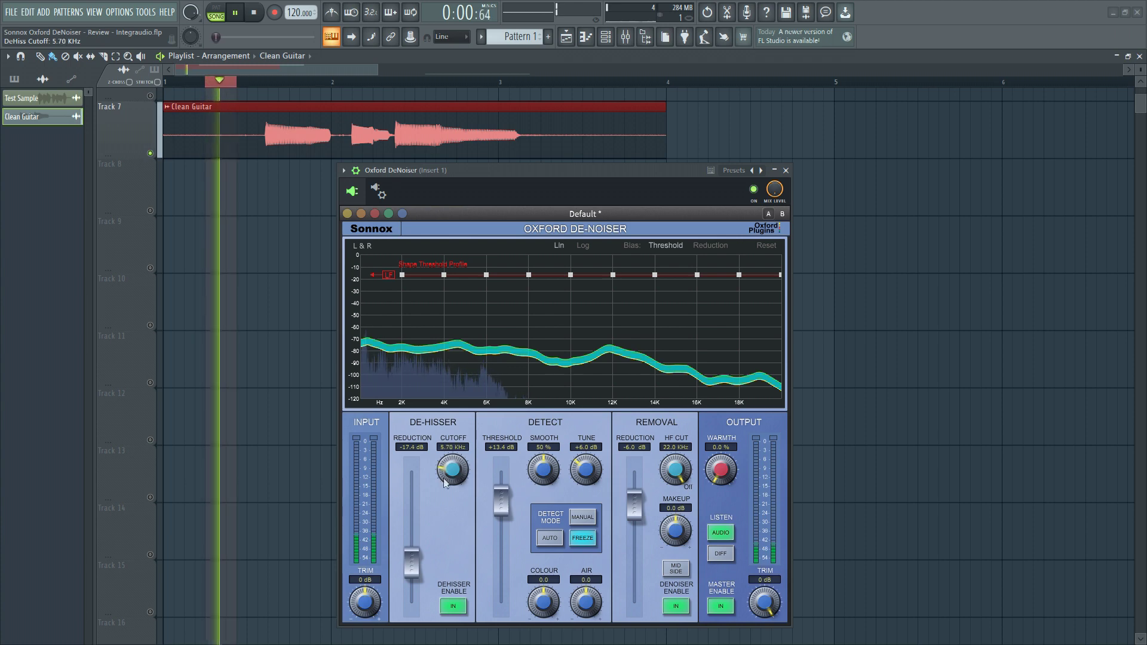
Step: Set the Removal reduction to -9.57 dB and the Detect controls to Smooth 71 %, Tune +7.5 dB, Air 0.324 and threshold +16.9 dB
left_click(452, 606)
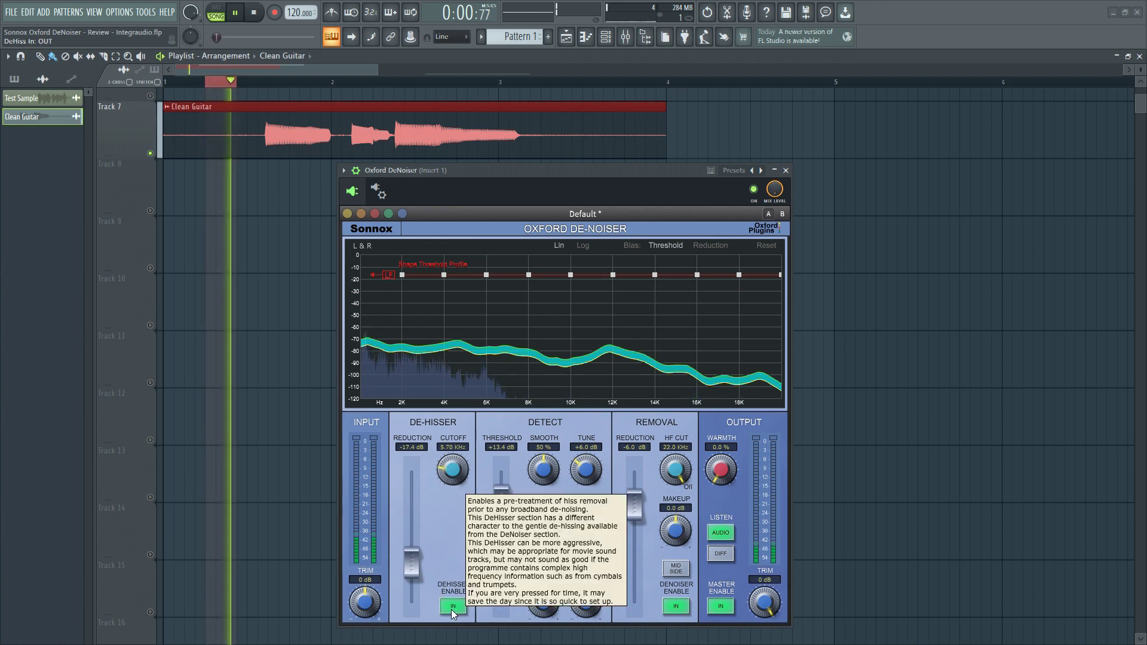
left_click_drag(627, 494, 633, 510)
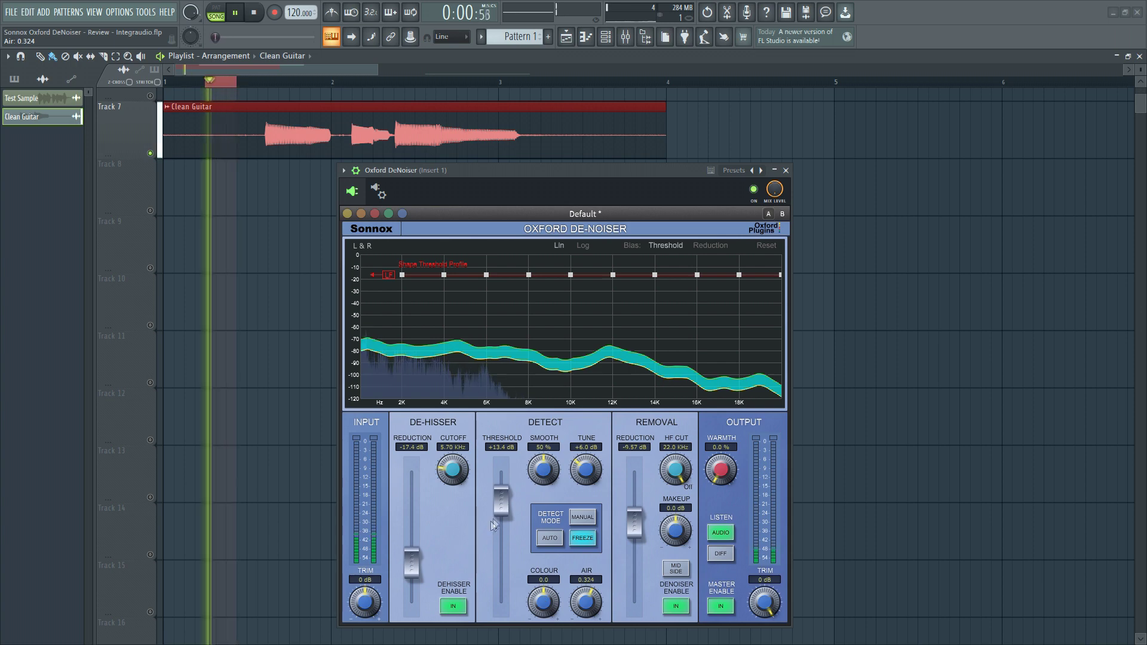
left_click_drag(543, 454, 543, 455)
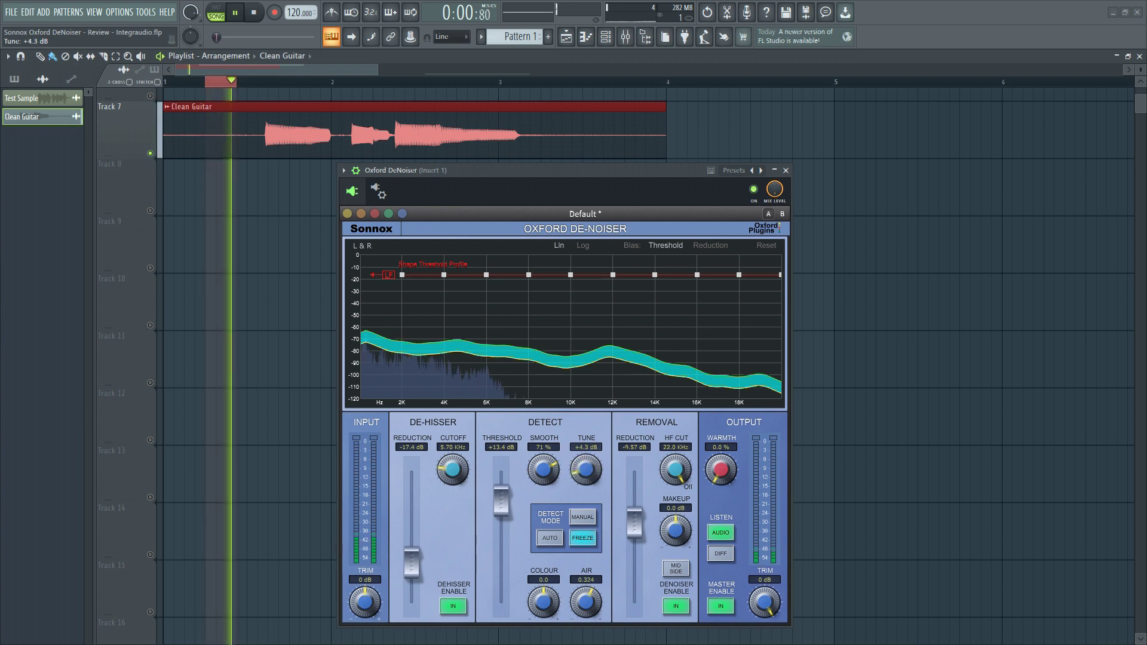
left_click_drag(506, 495, 504, 485)
key("space")
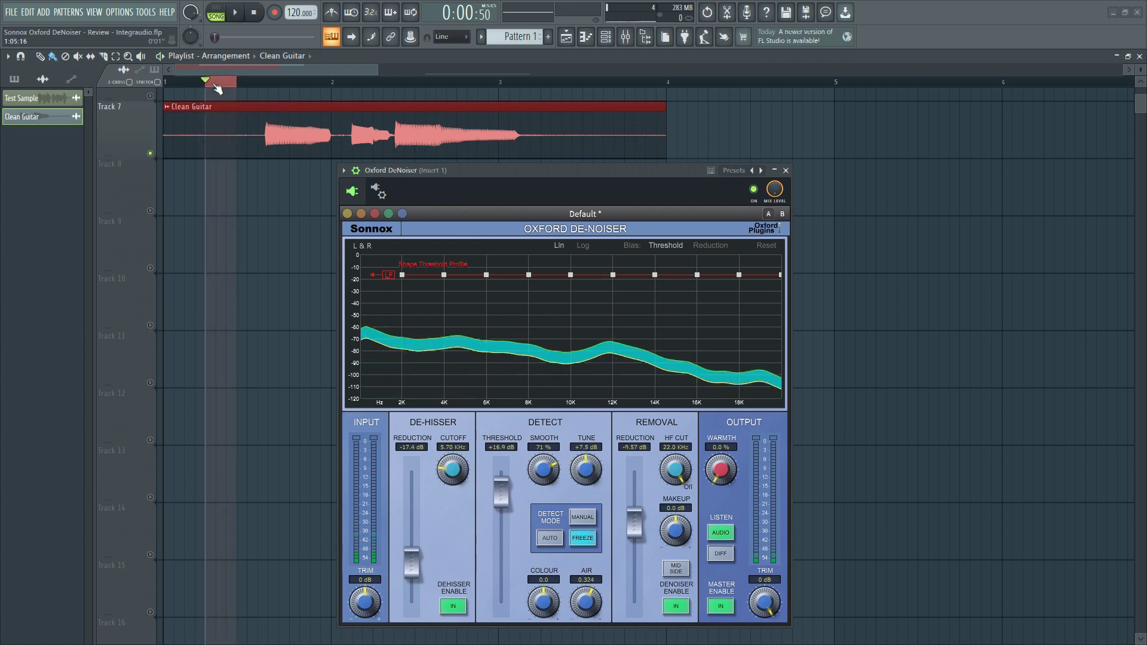
Step: Clear the loop selection, play the guitar clip from the start and switch the bias curve to Reduction
left_click(258, 174)
key("space")
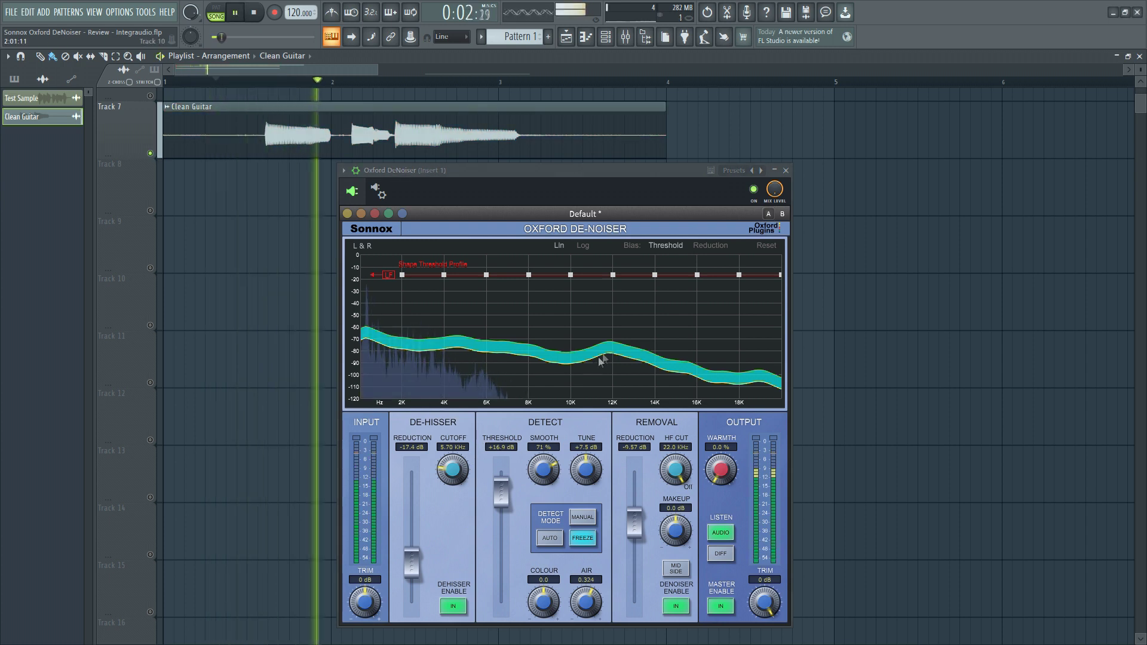
left_click(705, 246)
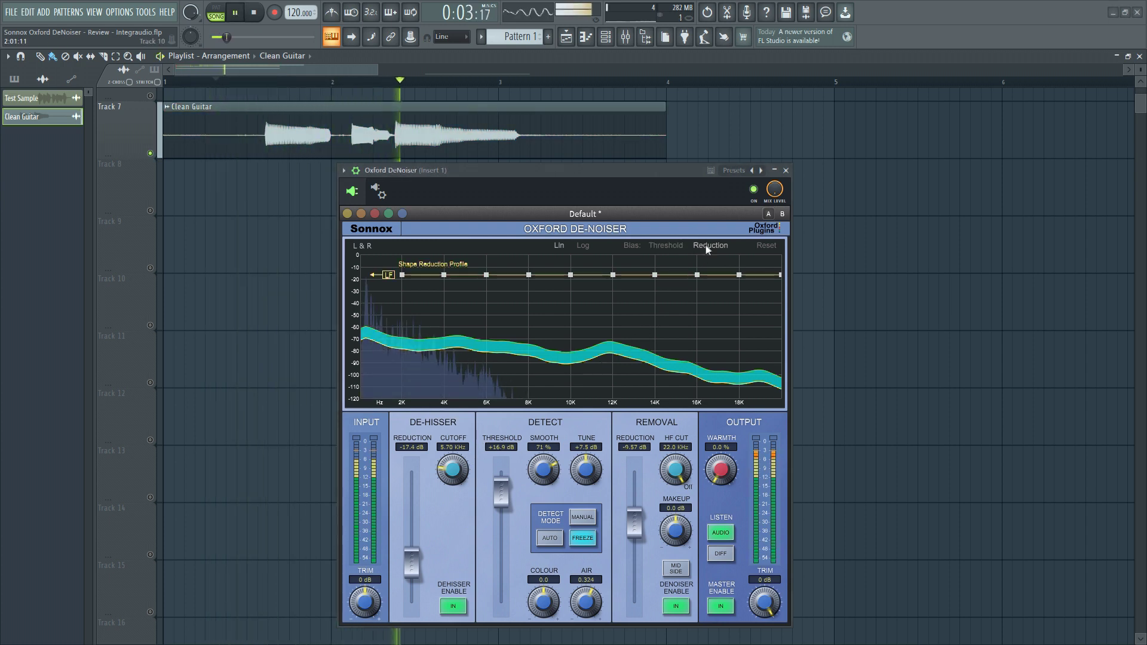
key("space")
Step: Raise the Reduction bias handles up to 14 kHz to 4.5 dB while auditioning the guitar clip
right_click(697, 275)
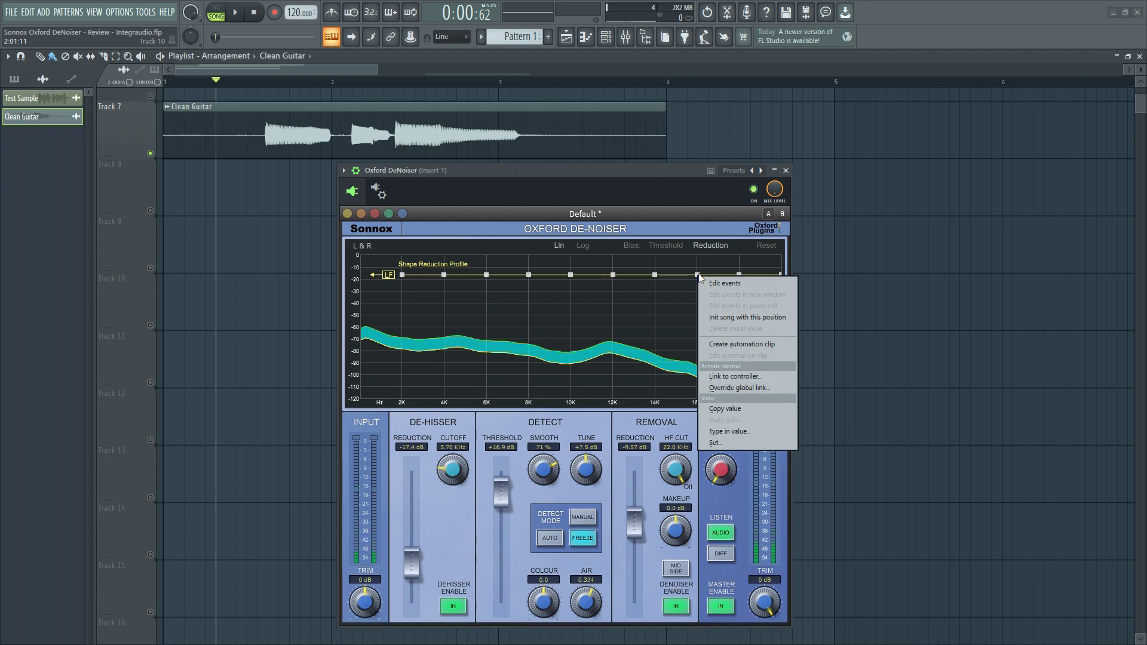
left_click(697, 275)
left_click_drag(697, 274, 699, 268)
key("space")
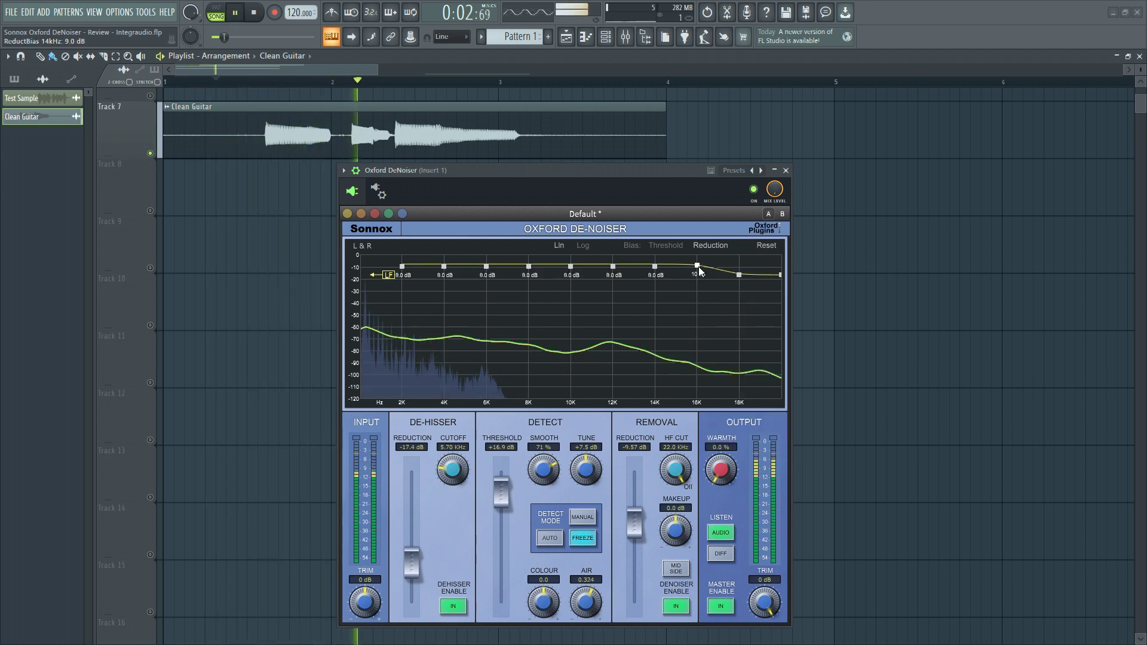
left_click_drag(697, 270, 699, 277)
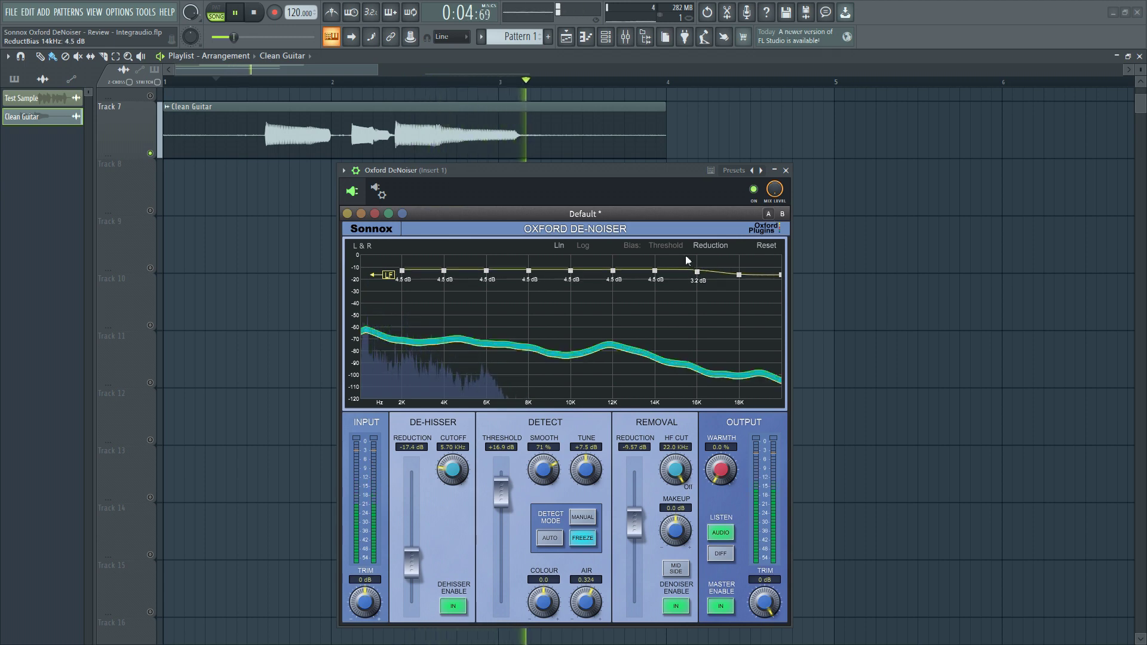
key("space")
Step: Switch the graph to the Log scale and lower the Reduction bias handles up to 2 kHz to -3.9 dB during playback
left_click_drag(400, 278, 399, 284)
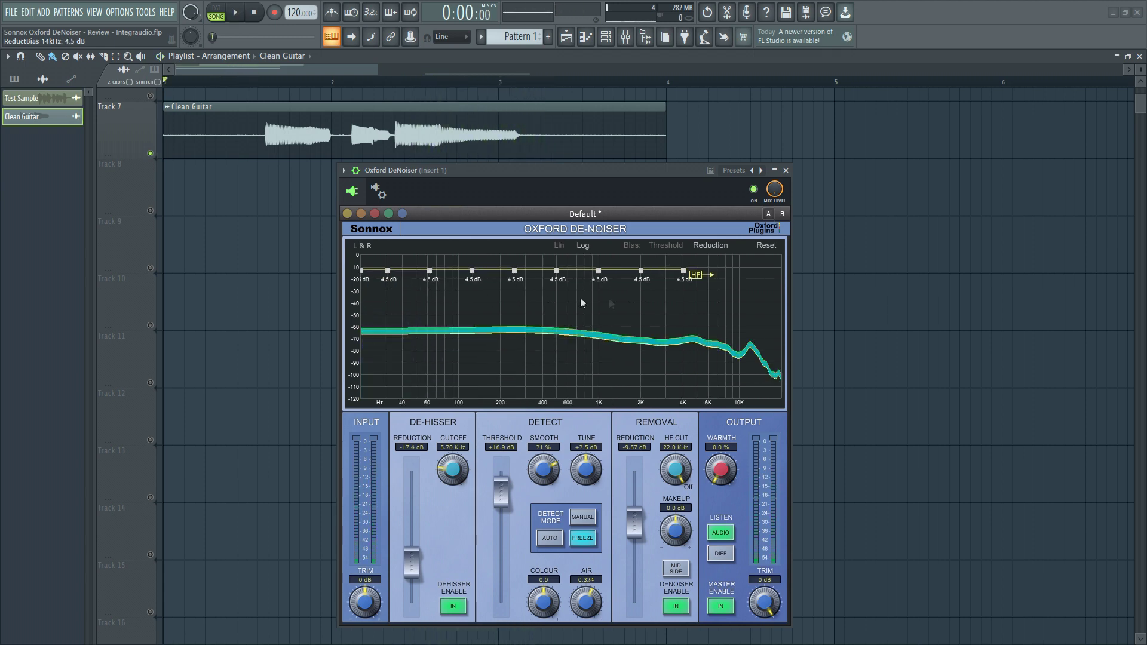
key("space")
mouse_move(683, 274)
left_mouse_down()
mouse_move(686, 265)
mouse_move(683, 278)
left_mouse_up()
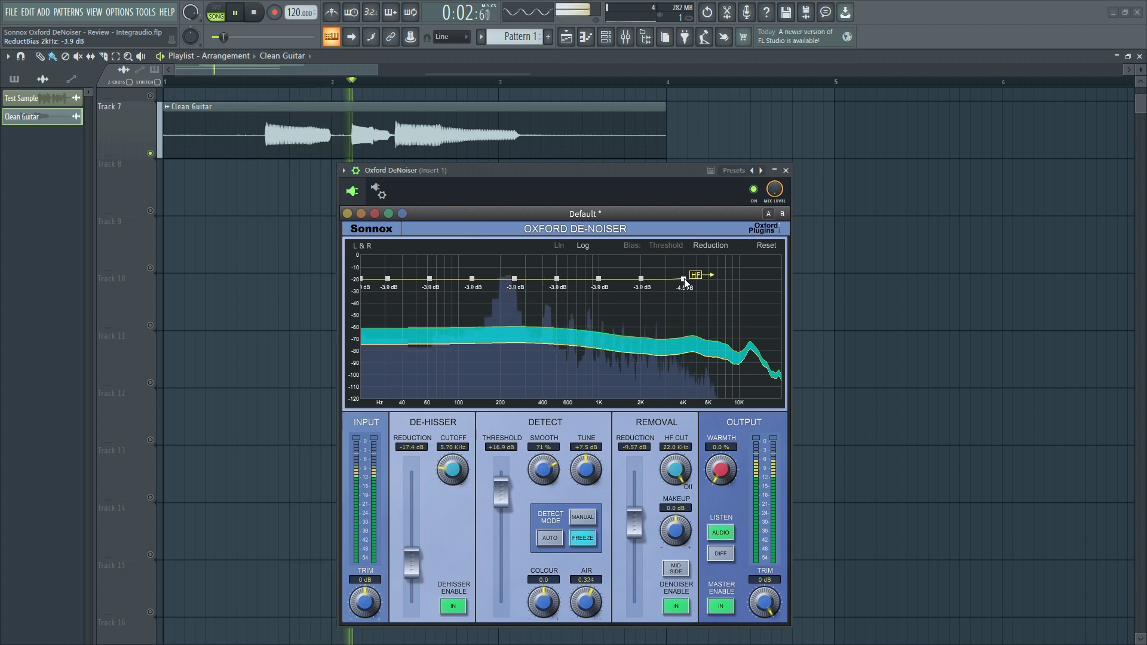
Step: Switch the bias curve to Threshold and raise its handles up to 4 kHz to 8.4 dB while auditioning the guitar clip
left_click(661, 244)
key("space")
left_click_drag(683, 276, 683, 277)
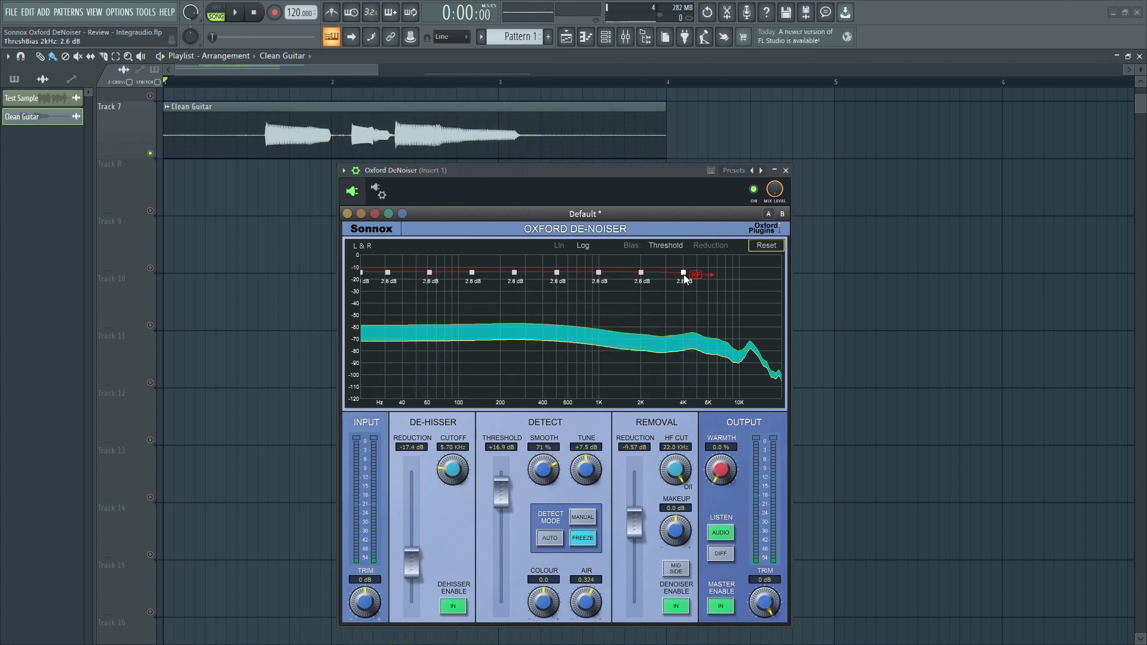
key("space")
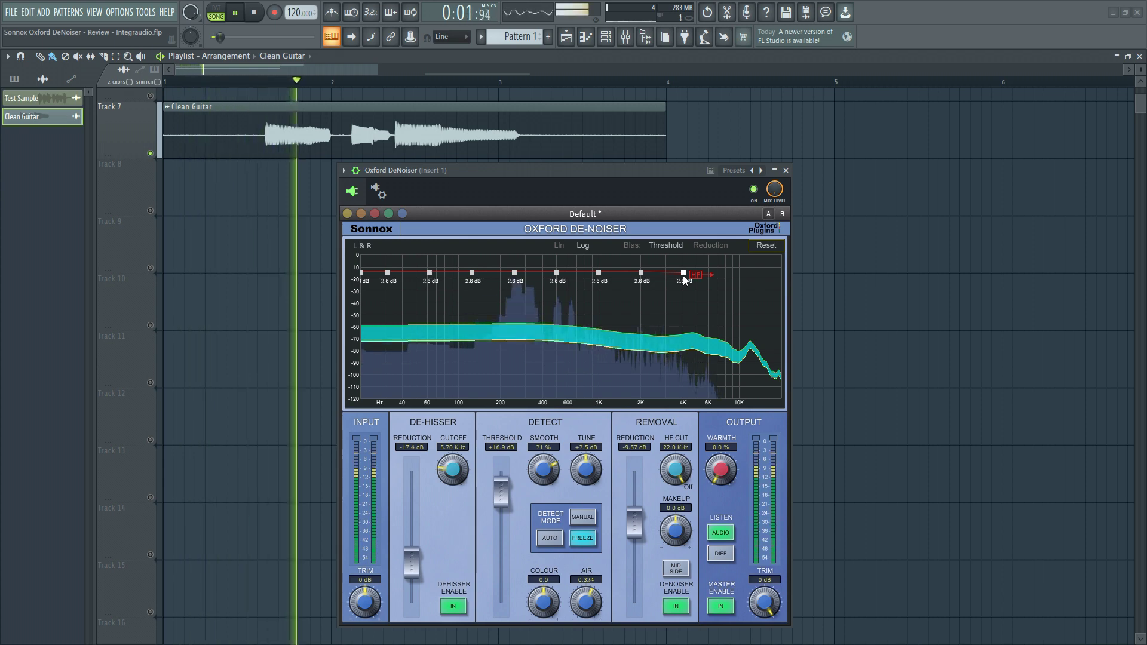
left_click_drag(682, 275, 684, 270)
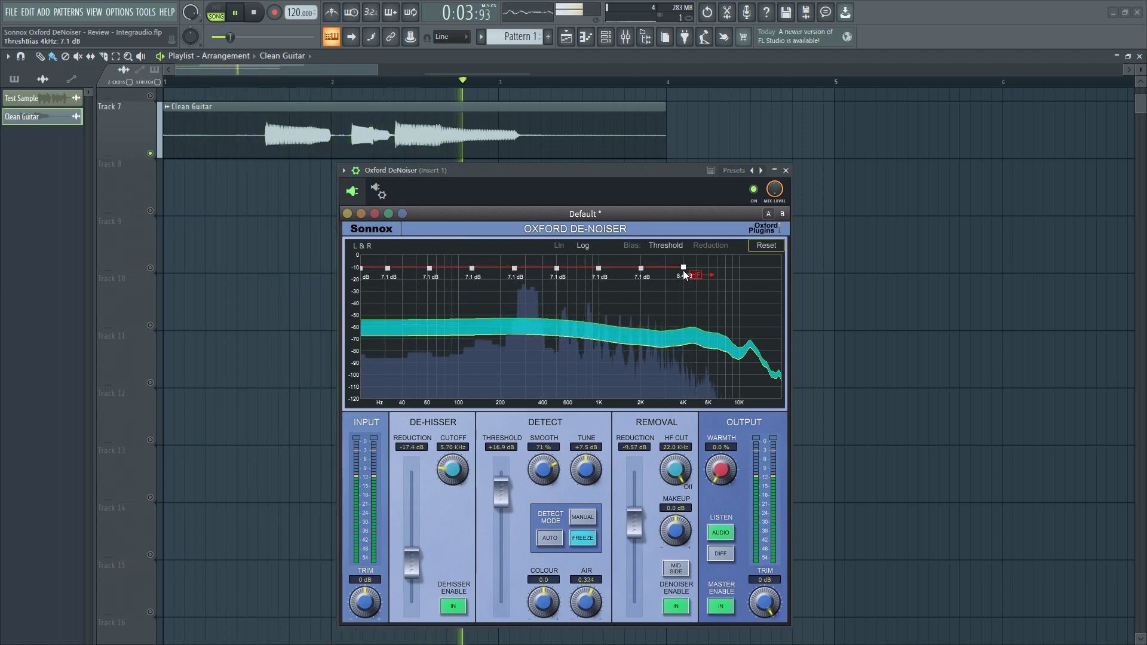
key("space")
Step: Boost the Threshold bias individually to 9.6 dB at 250 Hz, 13 dB at 500 Hz and 12 dB at 1 kHz
left_click_drag(556, 269, 596, 264)
key("space")
left_click_drag(515, 269, 515, 267)
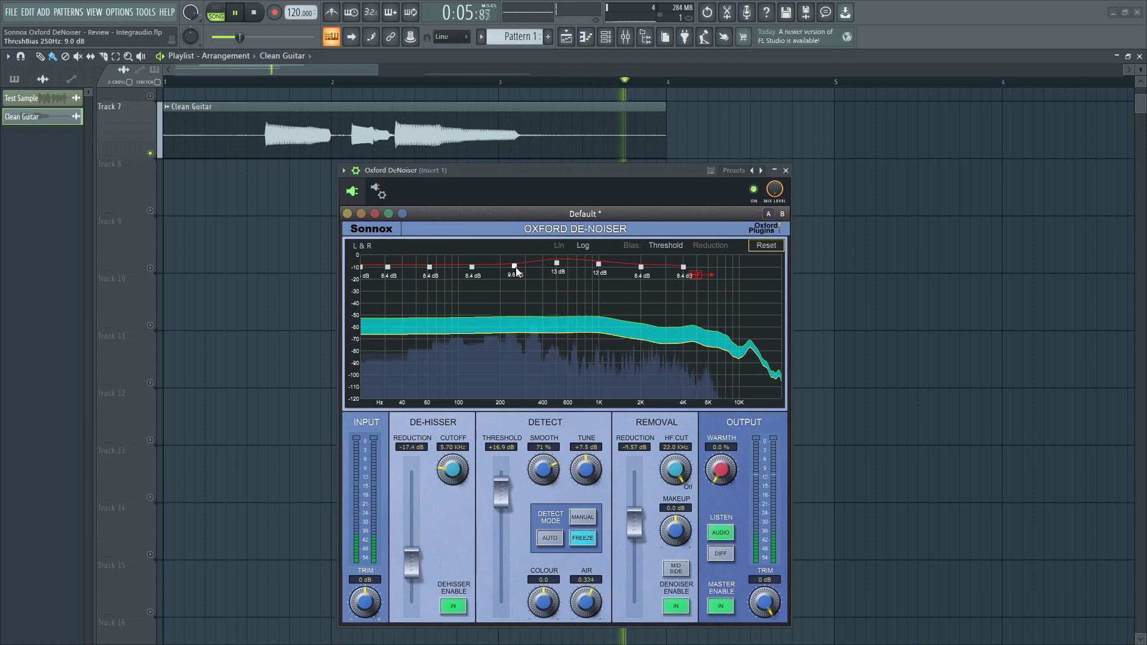
key("space")
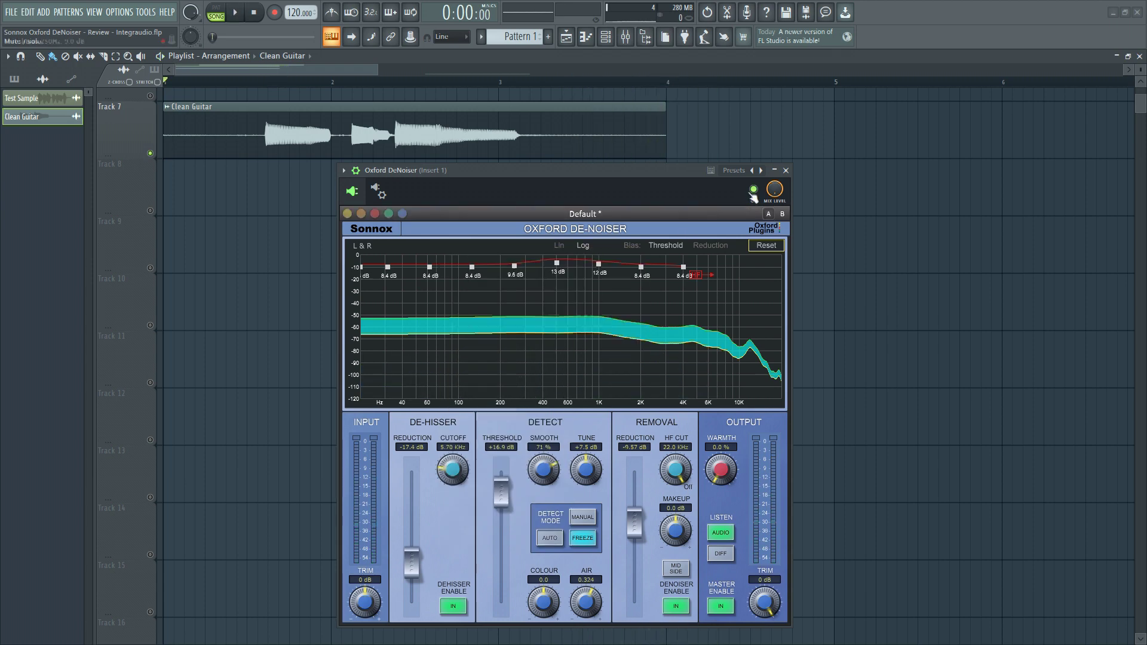
Step: Compare the guitar clip with the plug-in switched off and on, and set the Removal makeup gain to 1.30 dB
key("space")
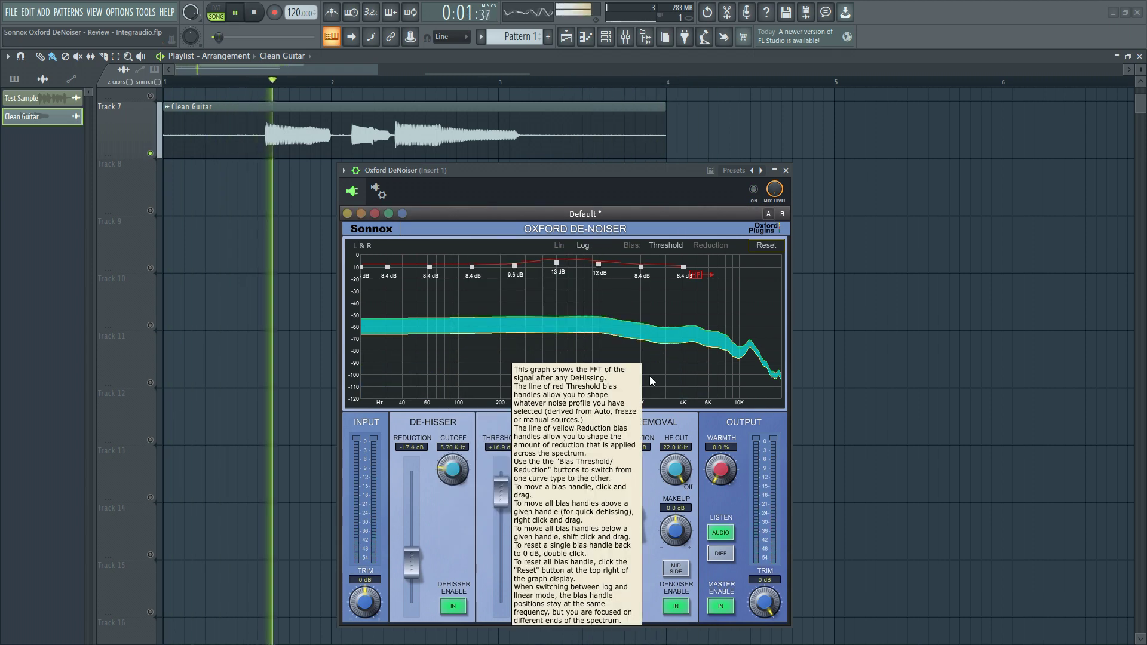
left_click(754, 190)
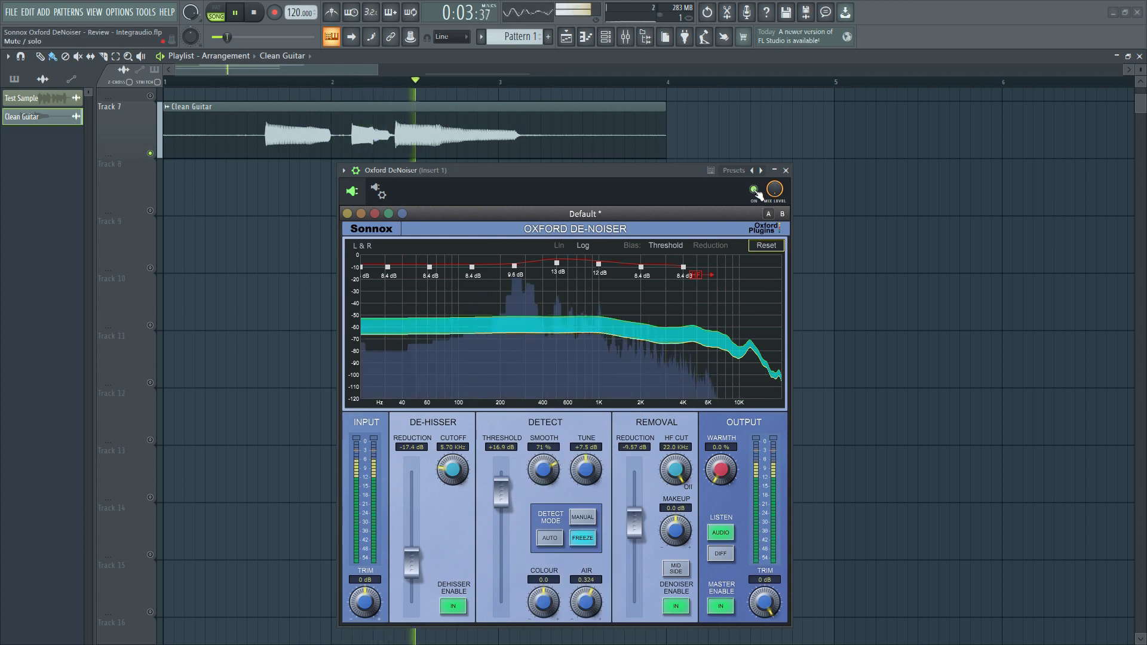
left_click(754, 189)
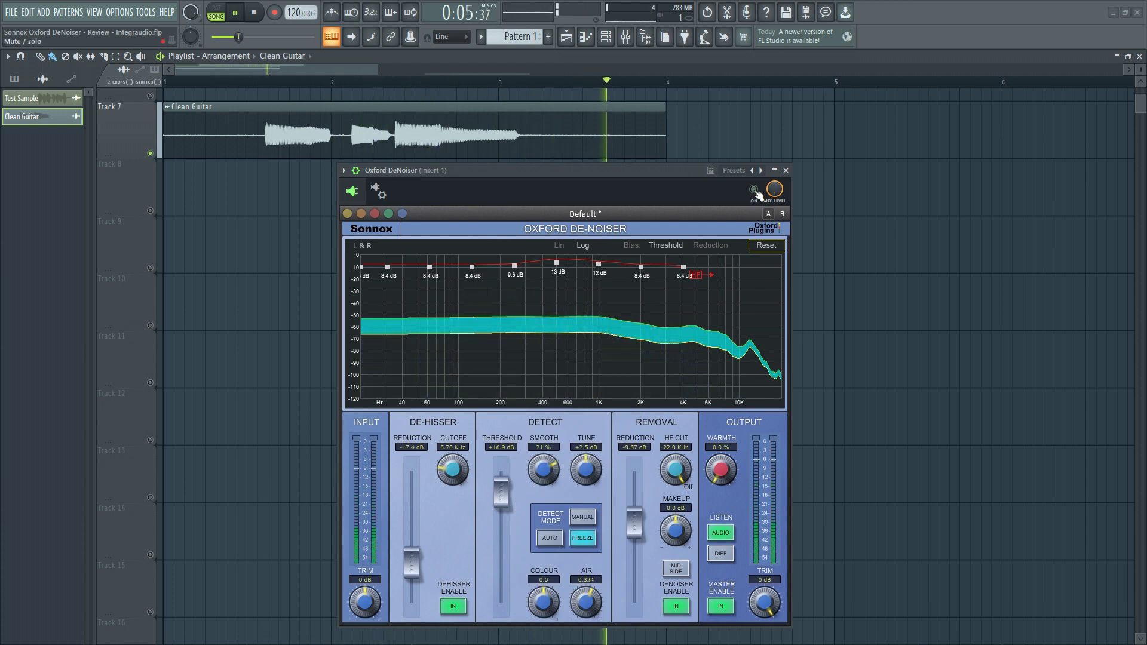
left_click(755, 190)
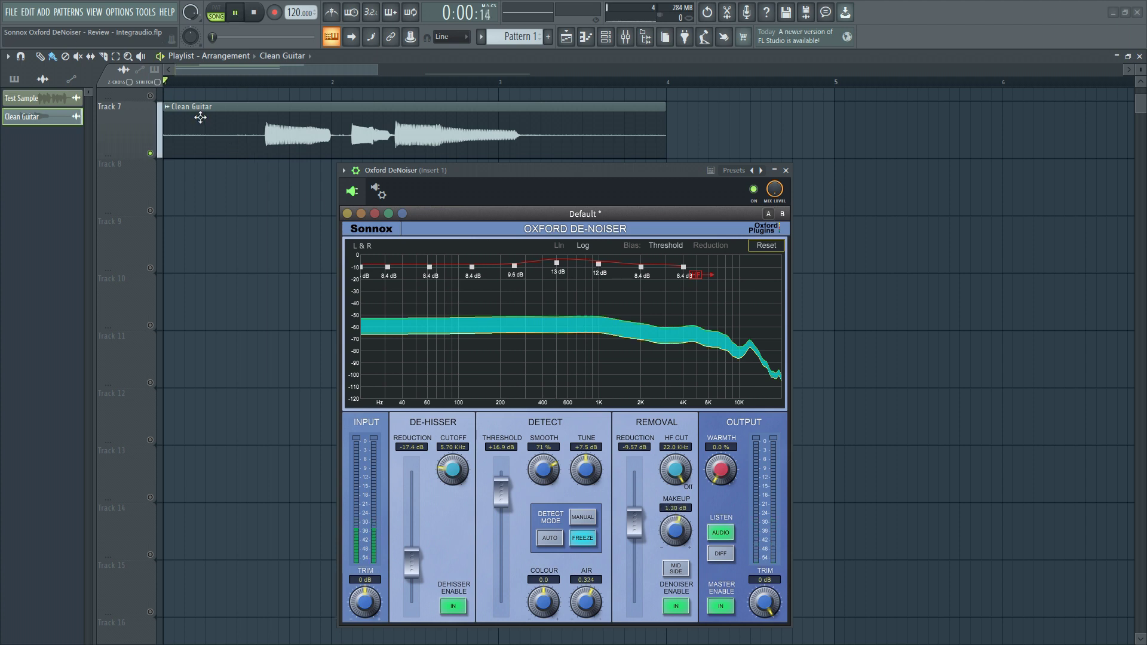
Step: Set the Removal reduction to -12.4 dB while the guitar clip plays, and stop playback
scroll(635, 464, "up", 1)
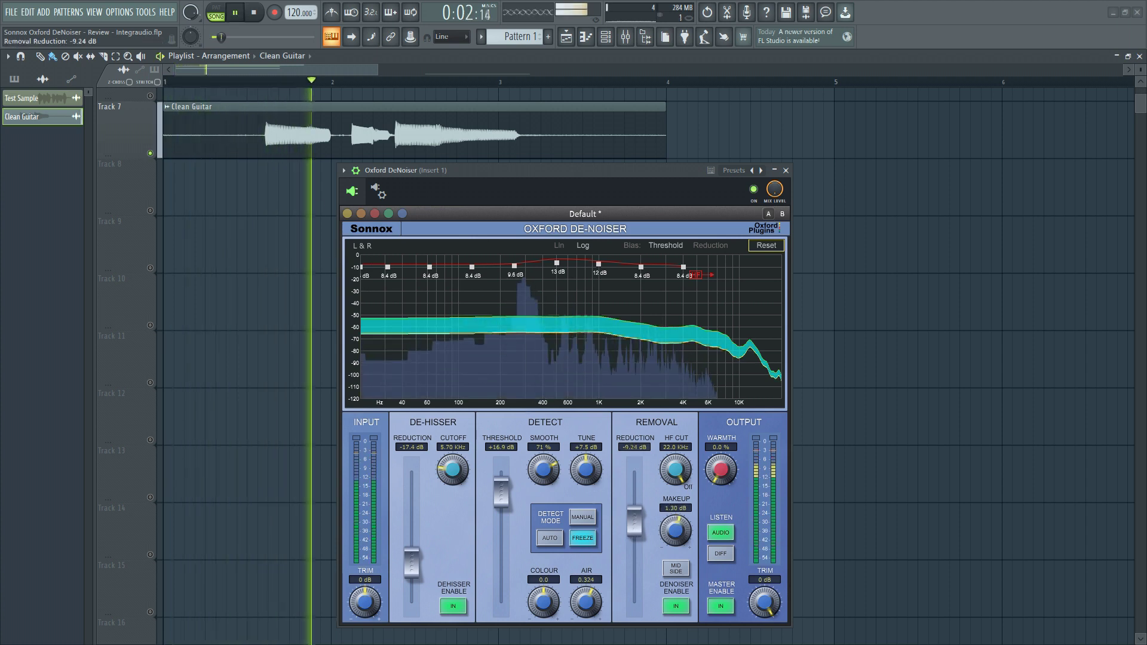
scroll(634, 515, "up", 2)
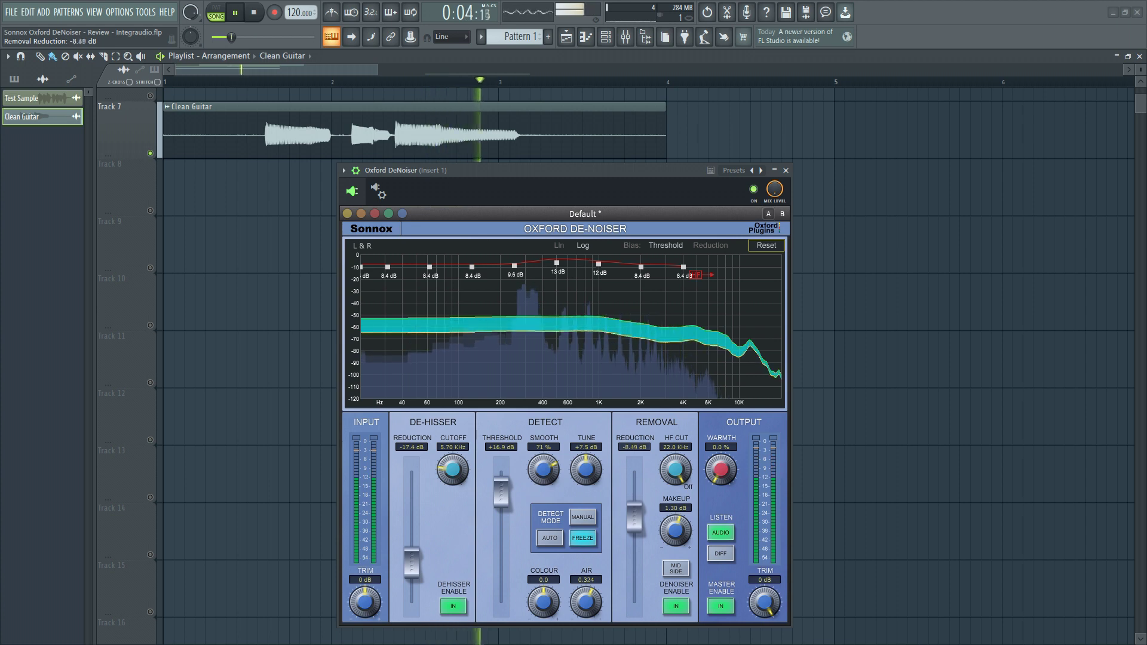
scroll(634, 515, "down", 6)
left_click_drag(630, 445, 630, 456)
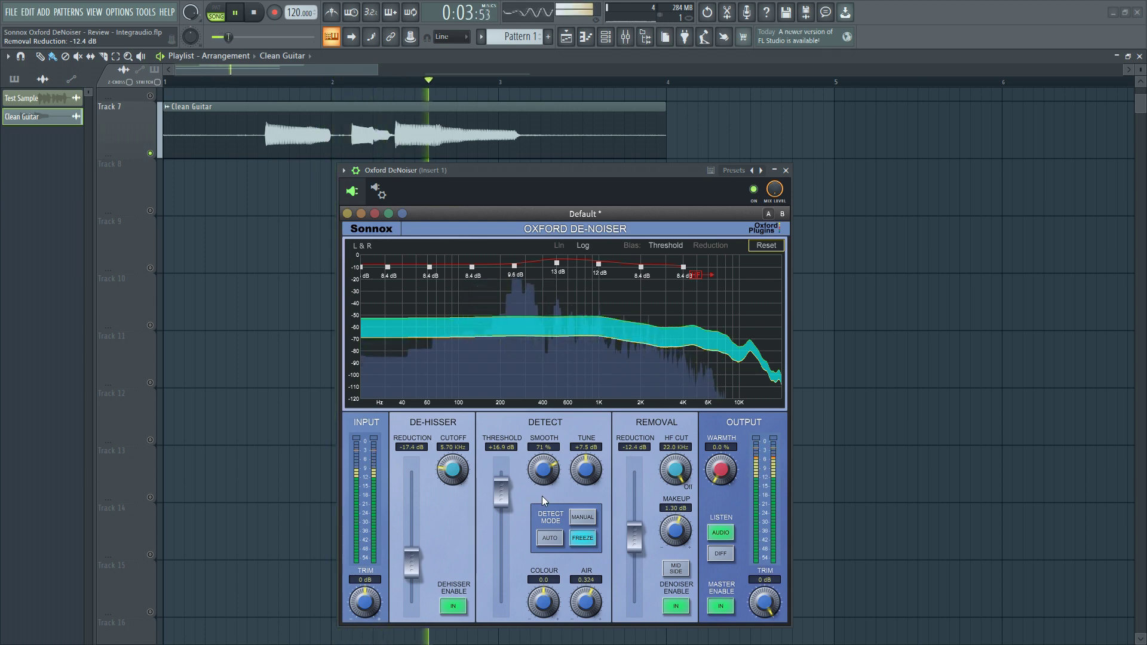
key("space")
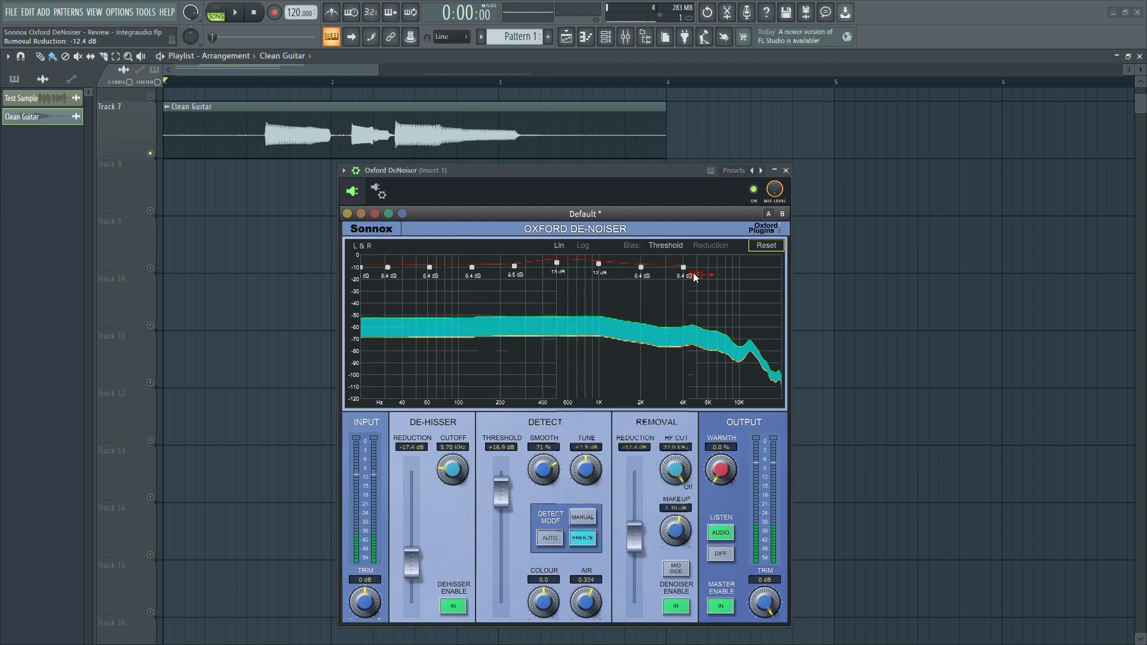
Step: Return the graph to the Lin scale, set the Removal HF Cut to 4.70 kHz and audition the guitar clip
left_click(559, 245)
key("space")
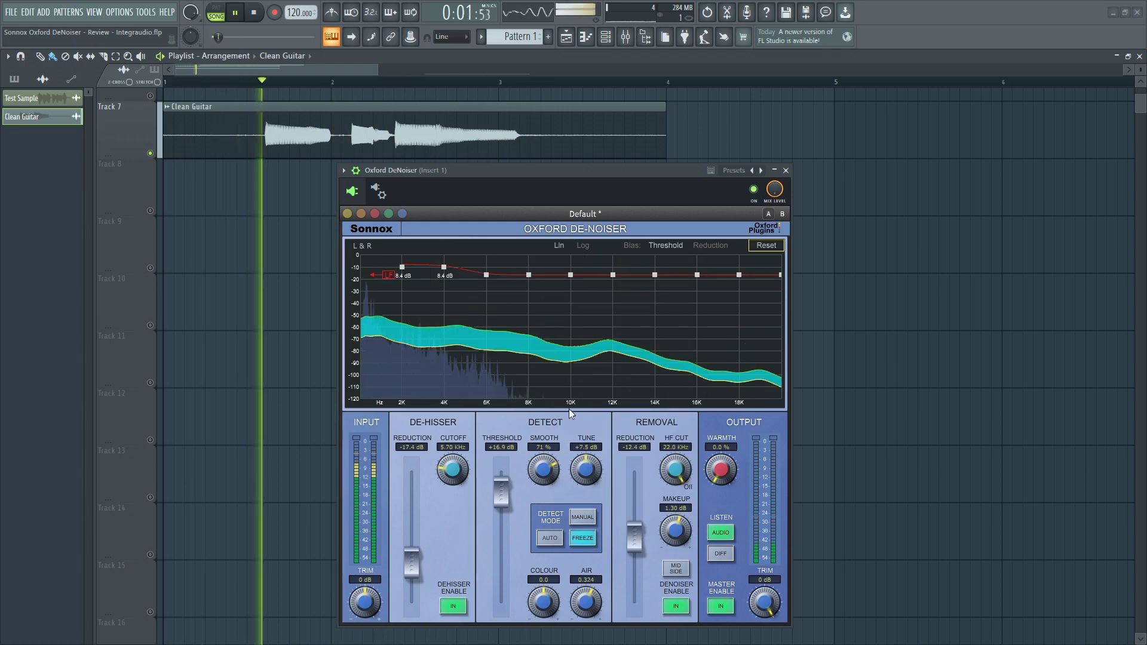
key("space")
key("space")
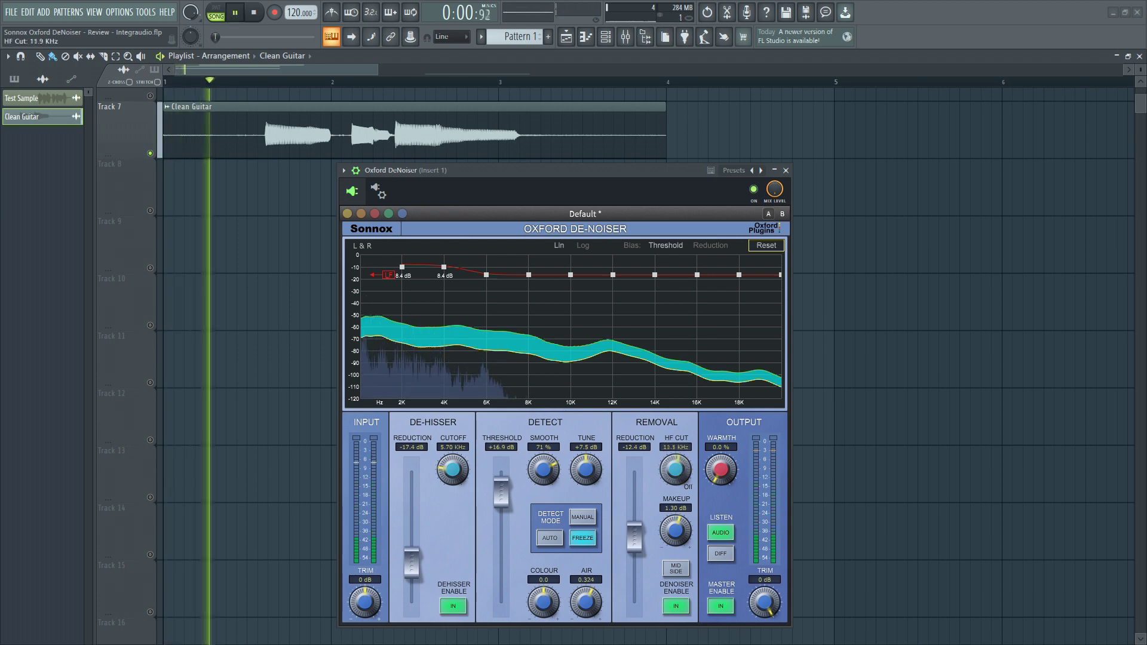
left_click_drag(666, 447, 666, 469)
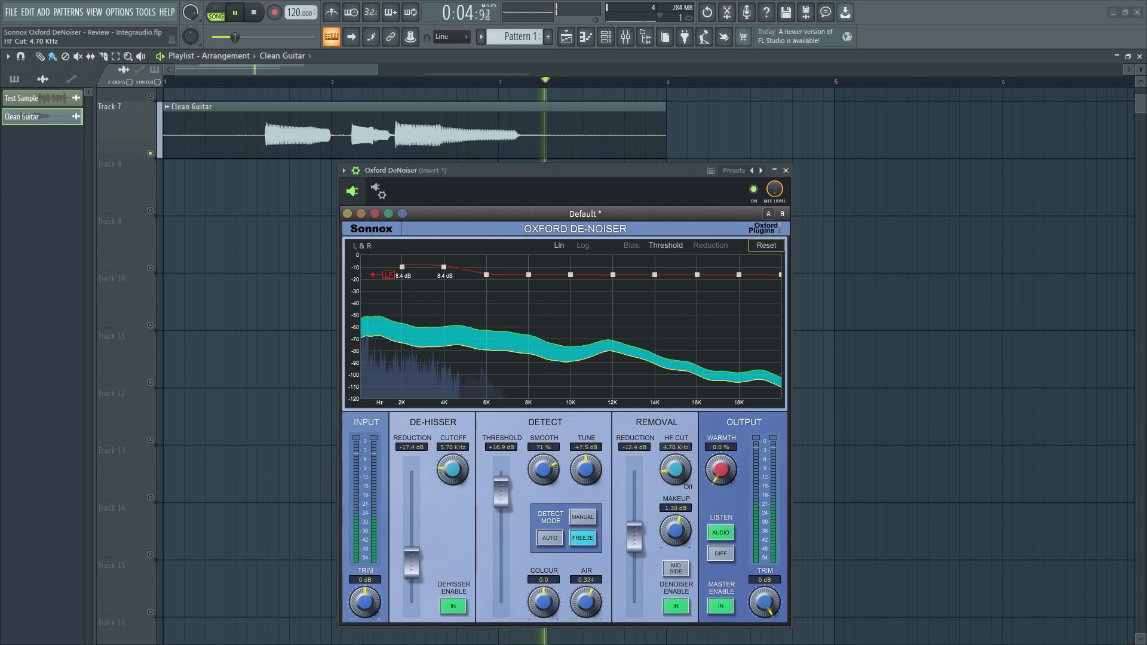
key("space")
key("space")
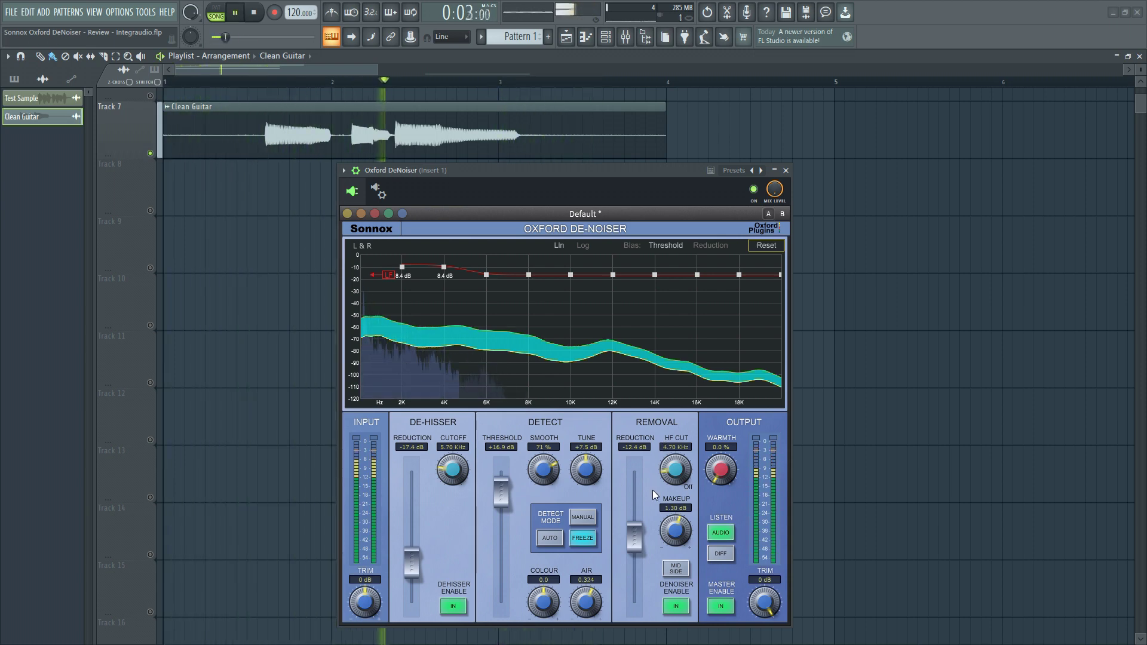
key("space")
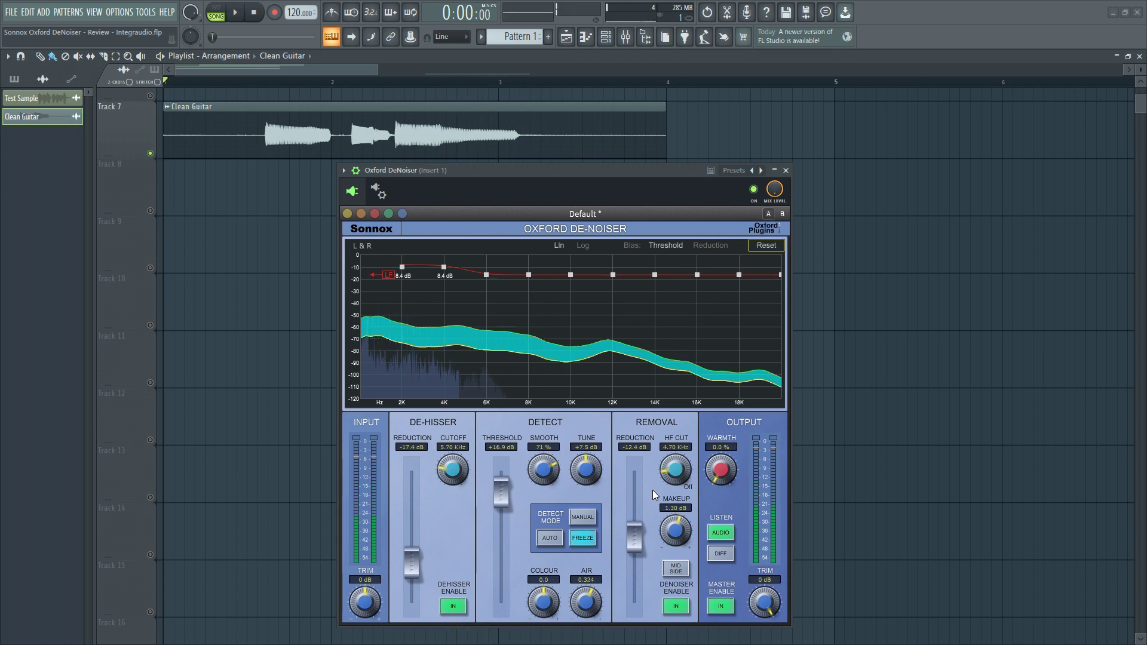